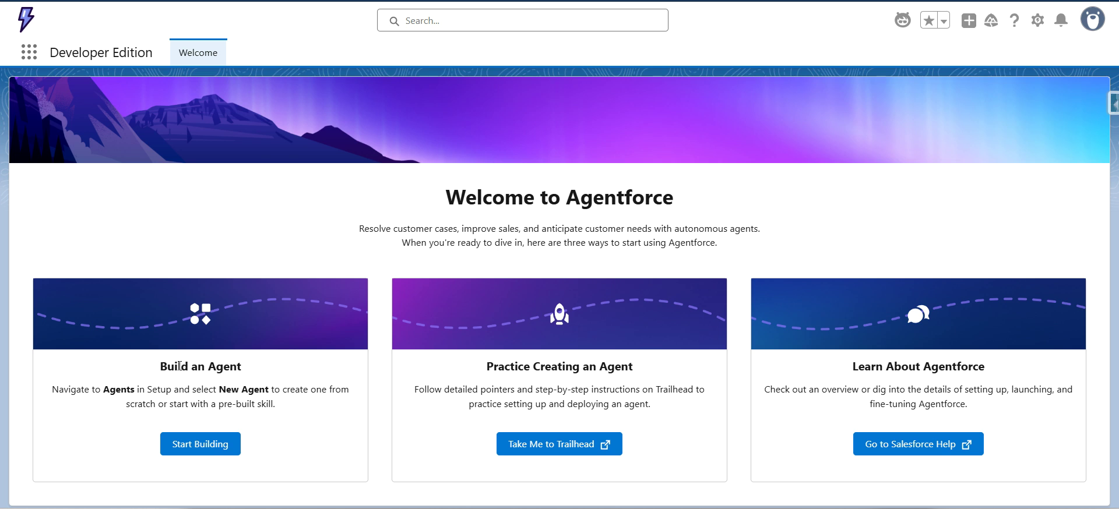
# Open the current user's permission set assignments in a new tab through Salesforce Inspector and check the enabled Agentforce Default Admin permission set
pyautogui.moveTo(168, 367); pyautogui.dragTo(257, 373)
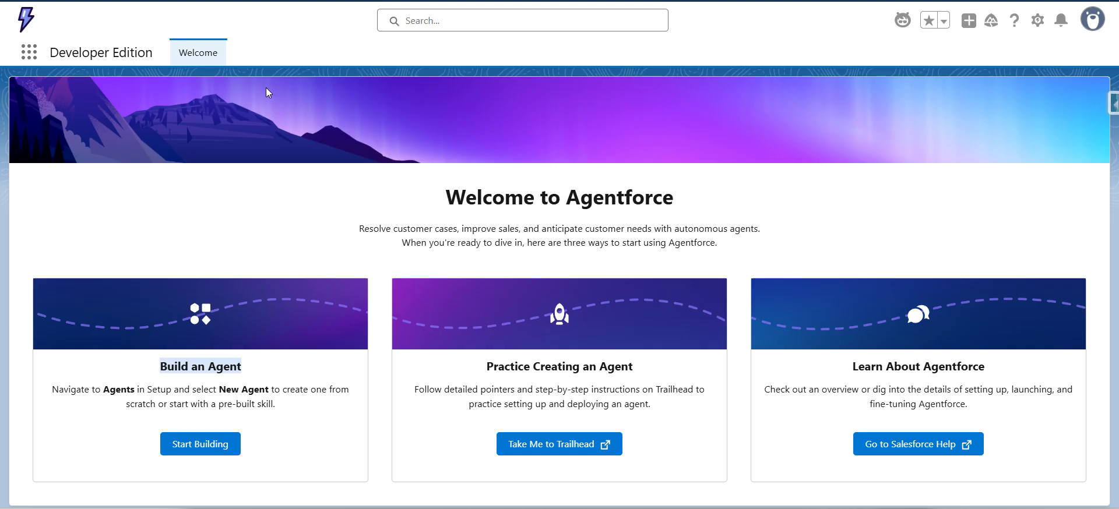
pyautogui.click(1110, 105)
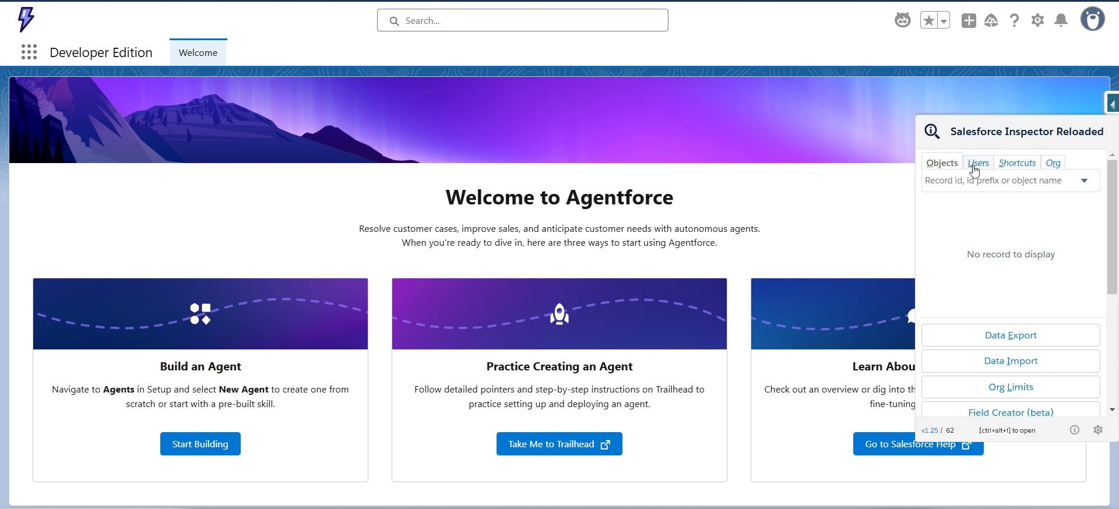
pyautogui.click(974, 168)
pyautogui.rightClick(979, 312)
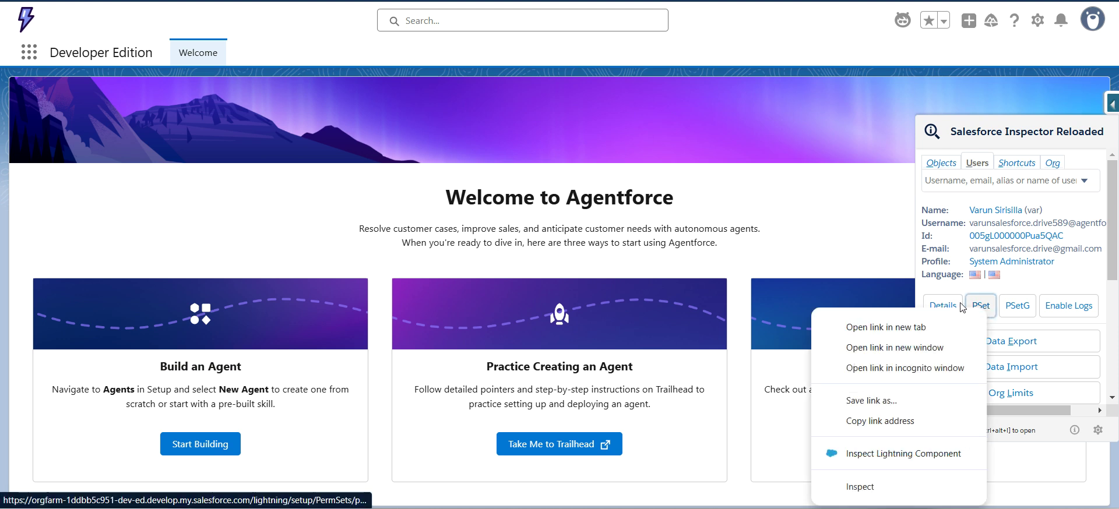
pyautogui.click(924, 327)
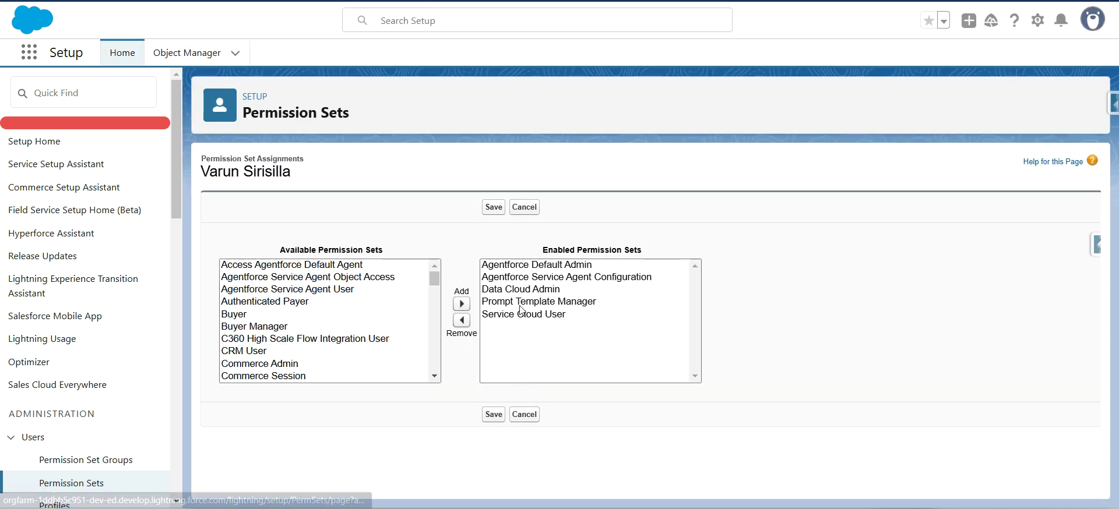
pyautogui.click(528, 266)
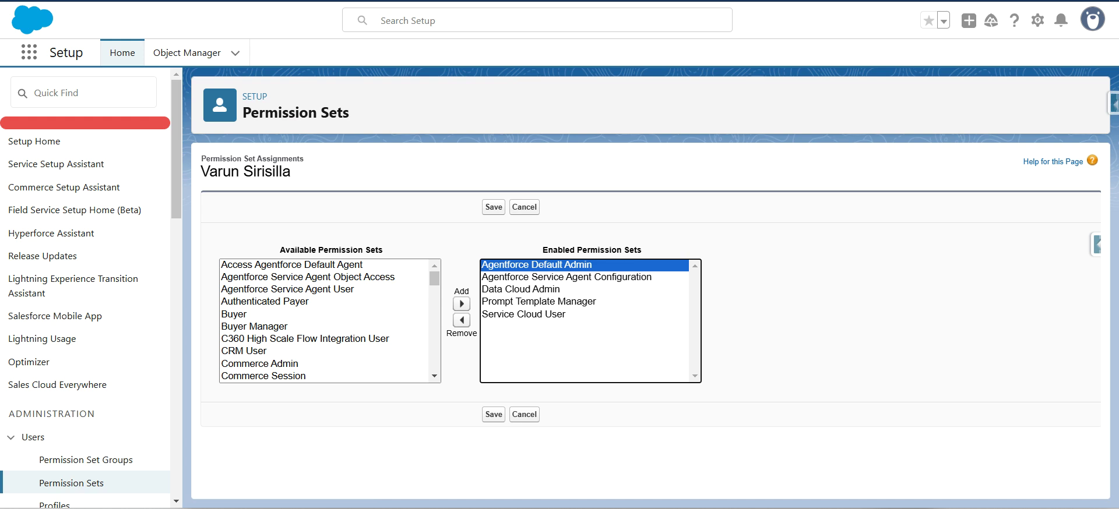
# Find the Agents page in Setup by searching for "agen" and look over its agent list and creation option
pyautogui.click(100, 92)
pyautogui.write('agen')
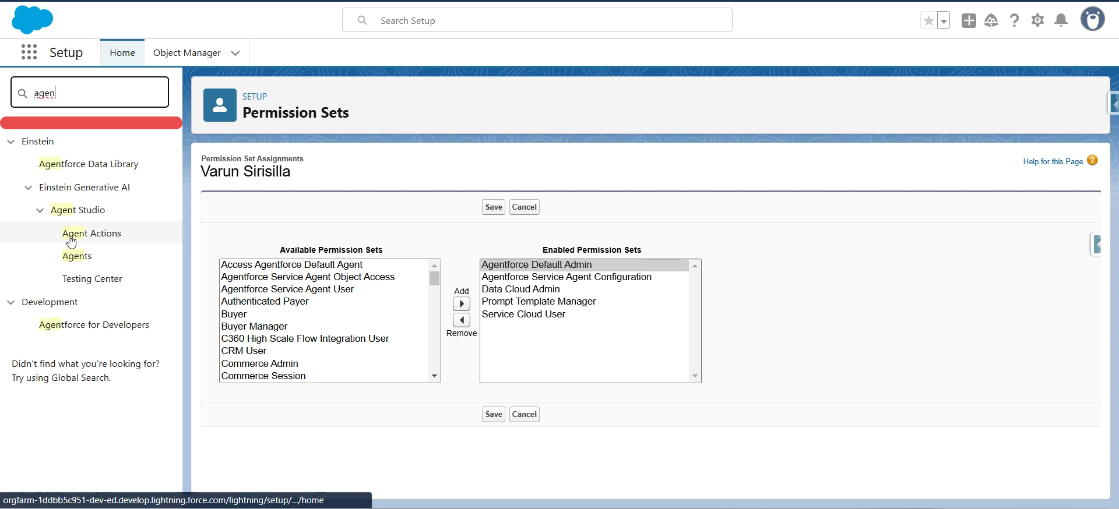
pyautogui.click(77, 258)
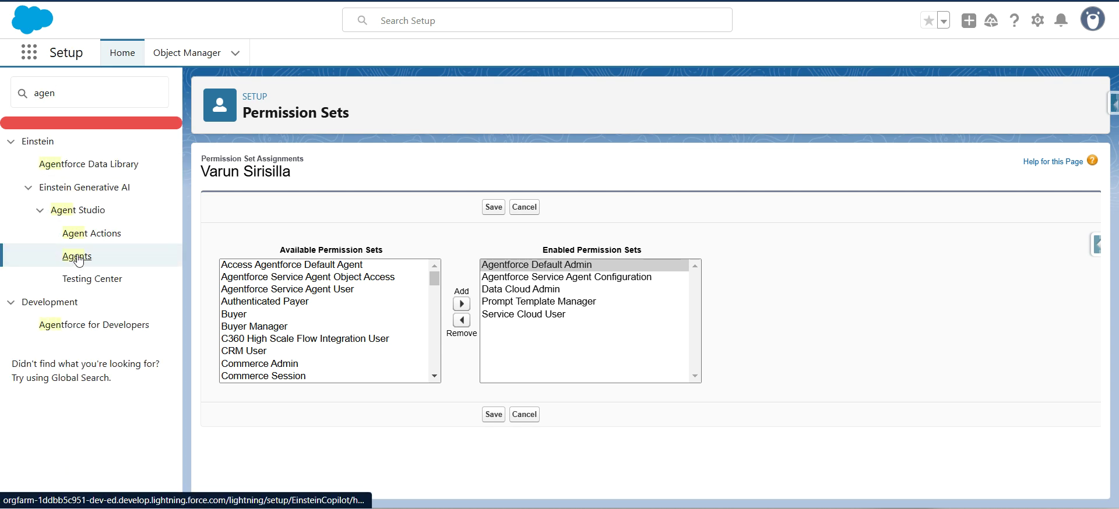
pyautogui.scroll(-1, 322, 362)
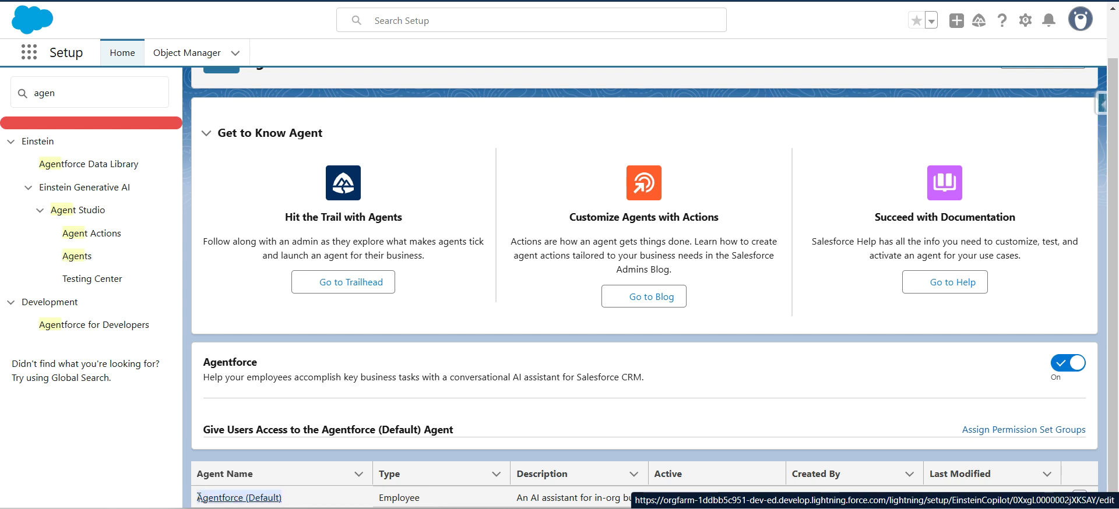
pyautogui.scroll(1, 838, 232)
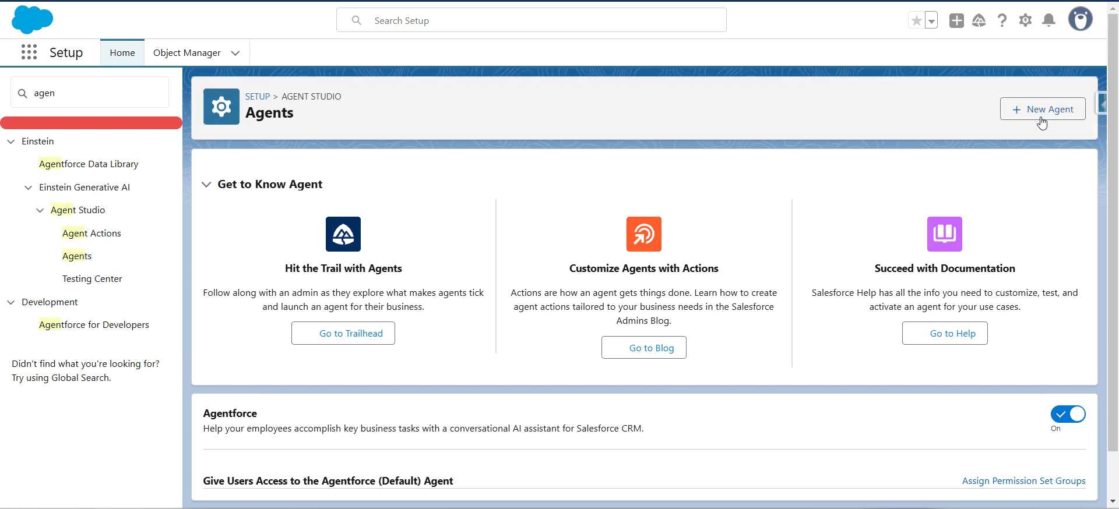
# Open the Agent Actions page in Setup and look through the full list of standard actions
pyautogui.click(91, 234)
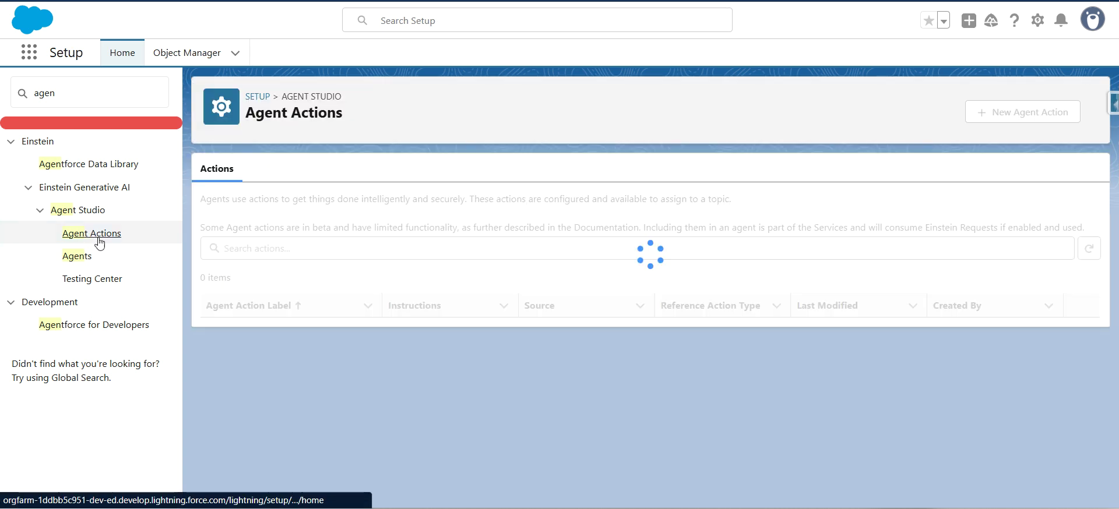
pyautogui.scroll(-4, 399, 346)
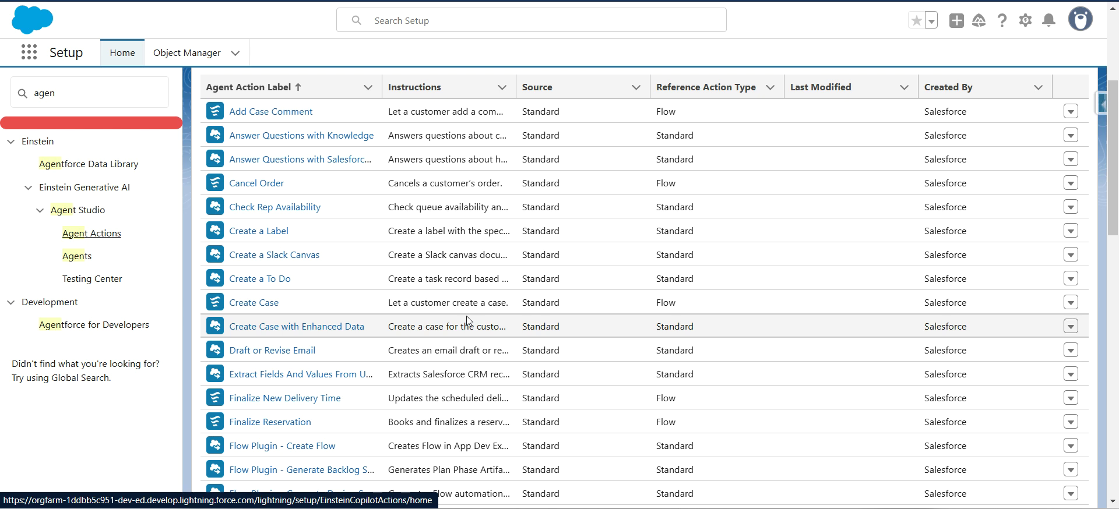
pyautogui.scroll(4, 466, 321)
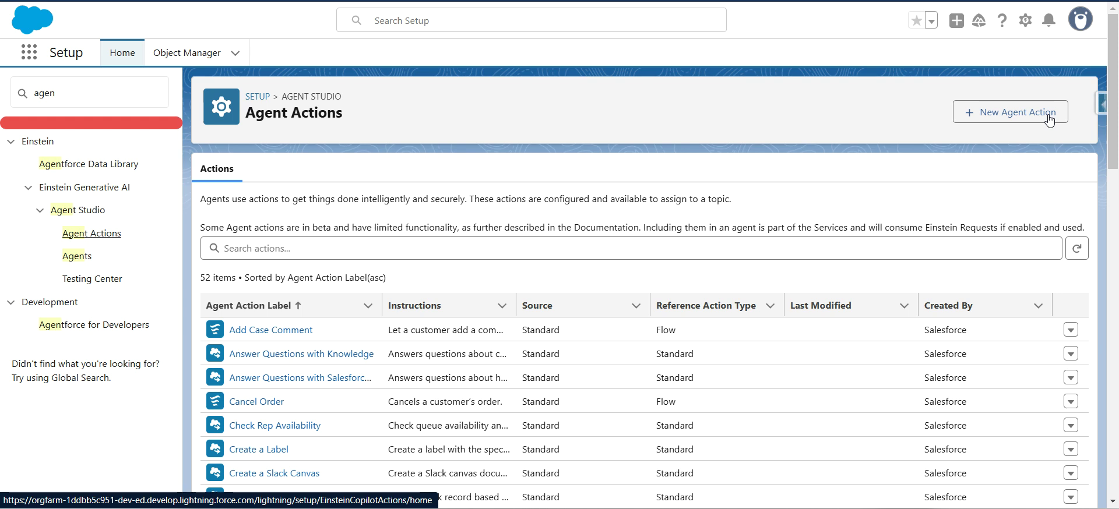
pyautogui.scroll(-12, 580, 417)
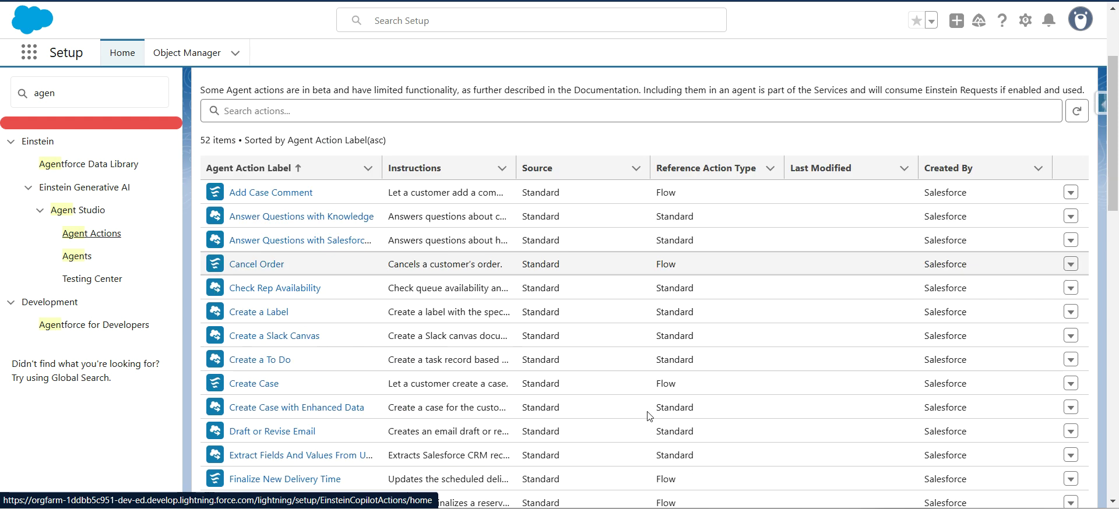
pyautogui.scroll(-2, 648, 416)
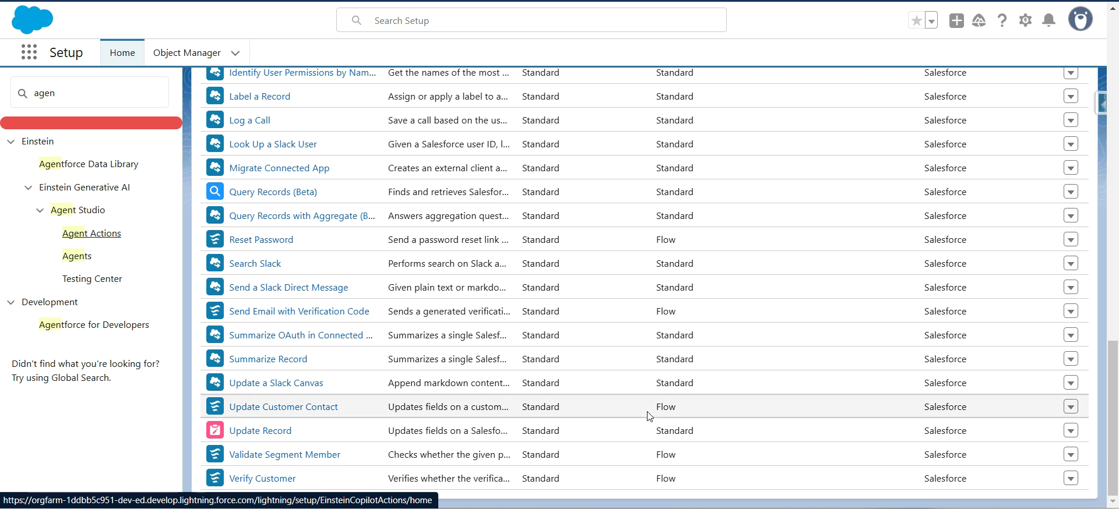
pyautogui.scroll(15, 648, 416)
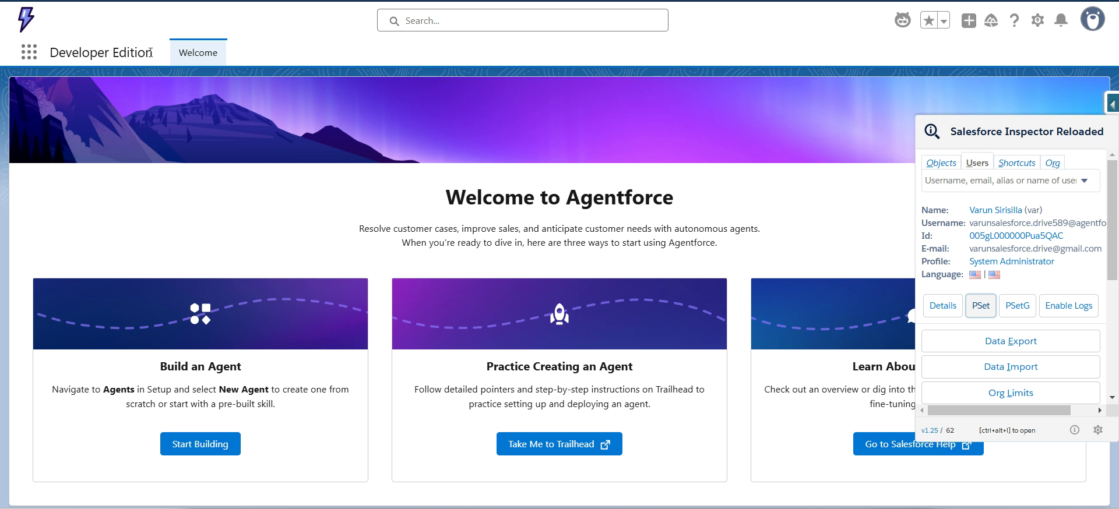
# Return to the Developer Edition page, launch the Sales app and dismiss the Go Mobile prompt
pyautogui.click(29, 52)
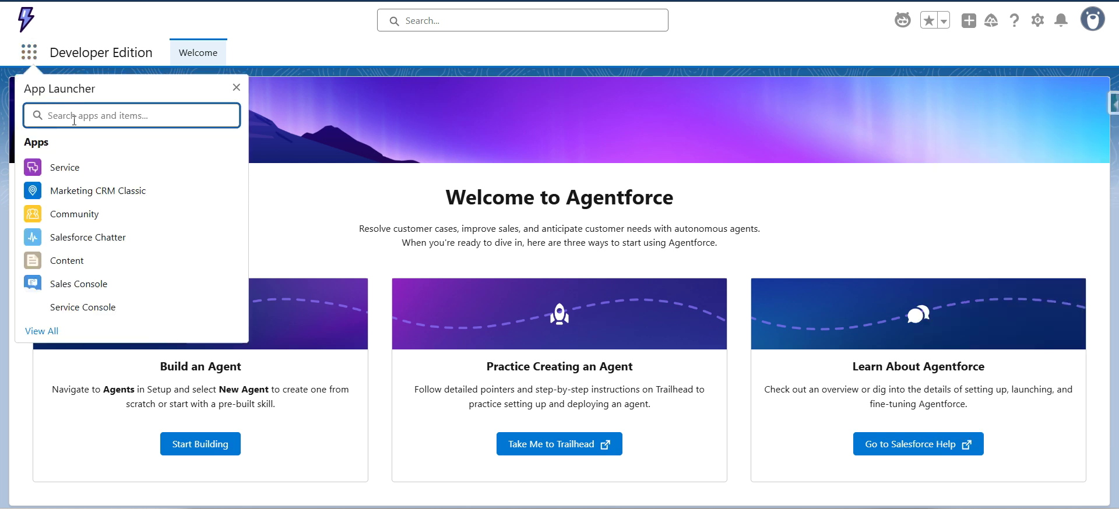
pyautogui.write('sa')
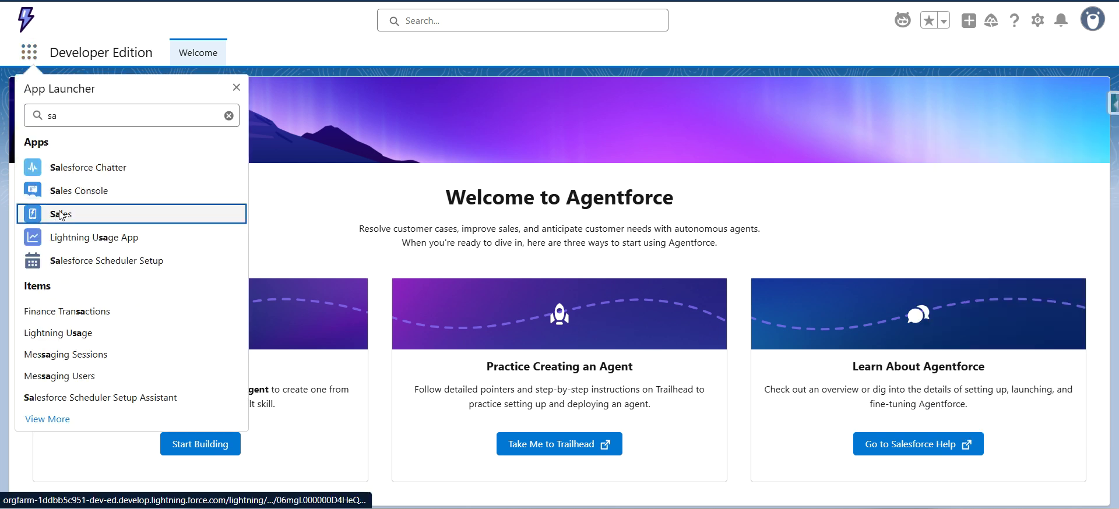
pyautogui.click(61, 214)
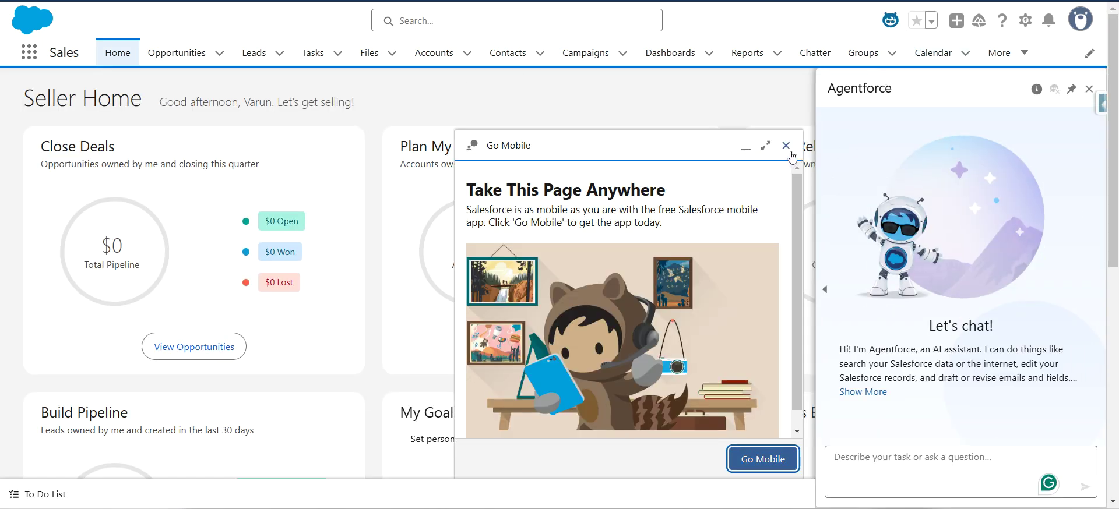
pyautogui.click(786, 145)
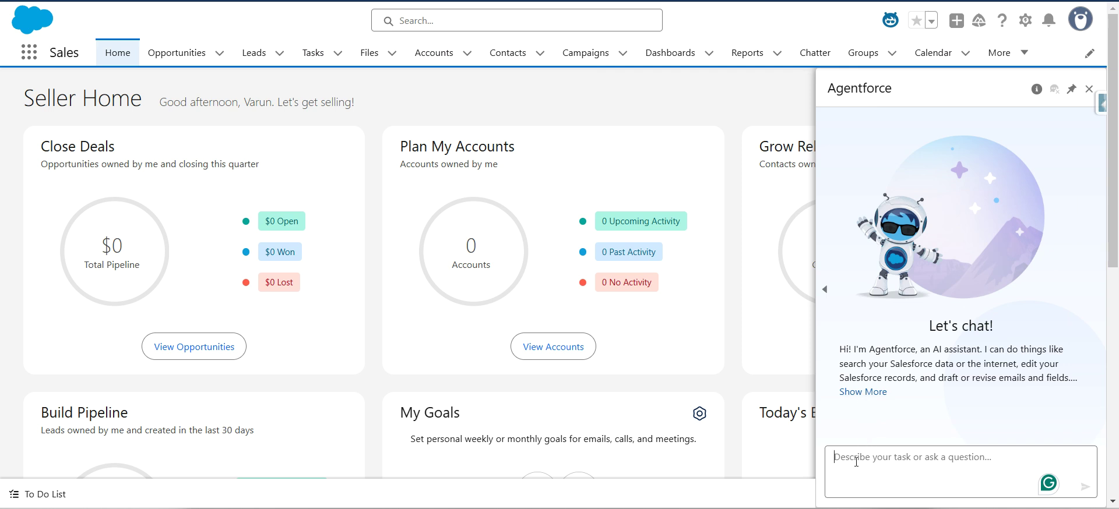
# Ask the Agentforce assistant to "show all opportunities"
pyautogui.write('shoe')
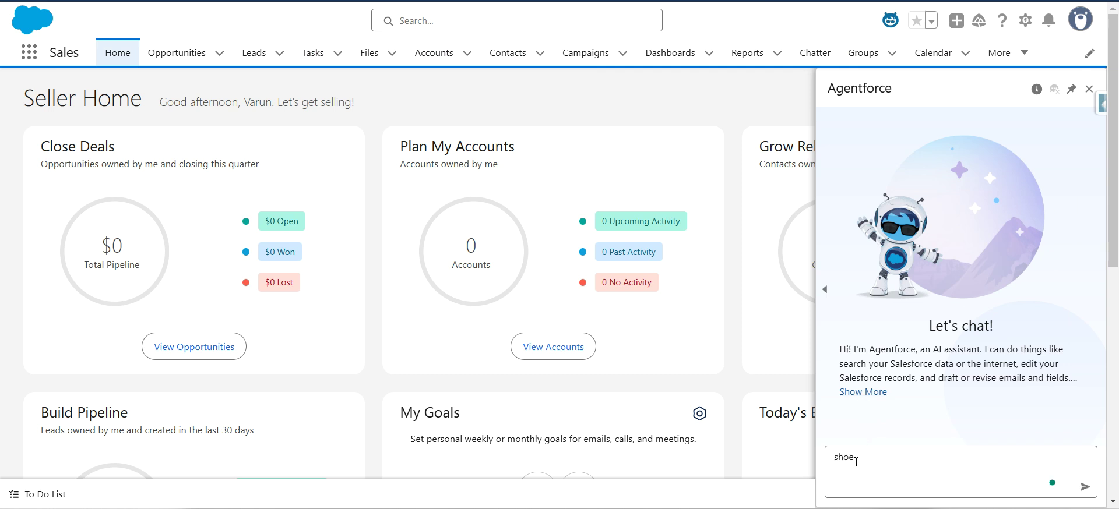
pyautogui.write(' aa')
pyautogui.write(' opportun')
pyautogui.write('ities')
pyautogui.press('Return')
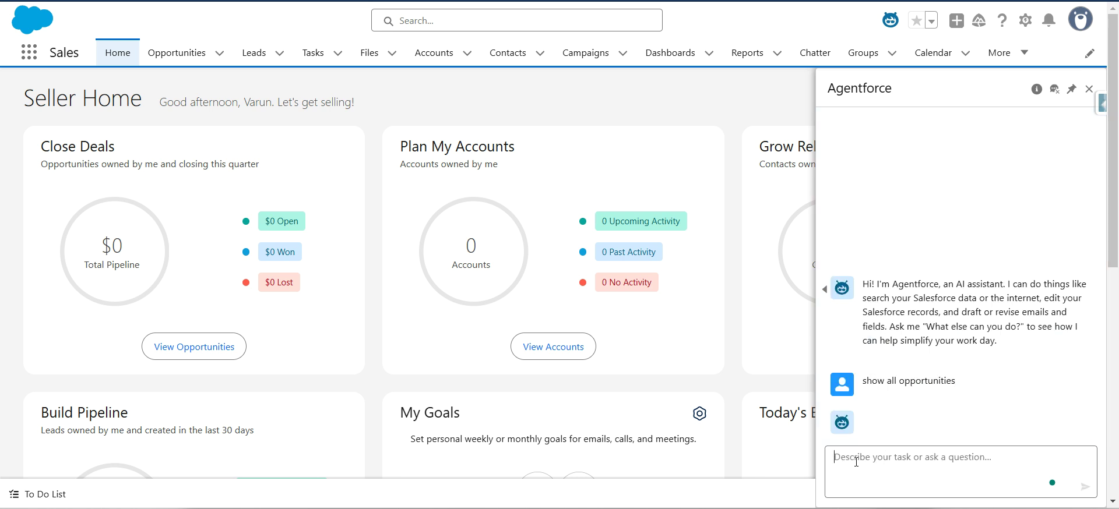
# Widen the Agentforce chat and review the returned opportunities and the recommended follow-up prompts
pyautogui.moveTo(964, 385); pyautogui.dragTo(870, 383)
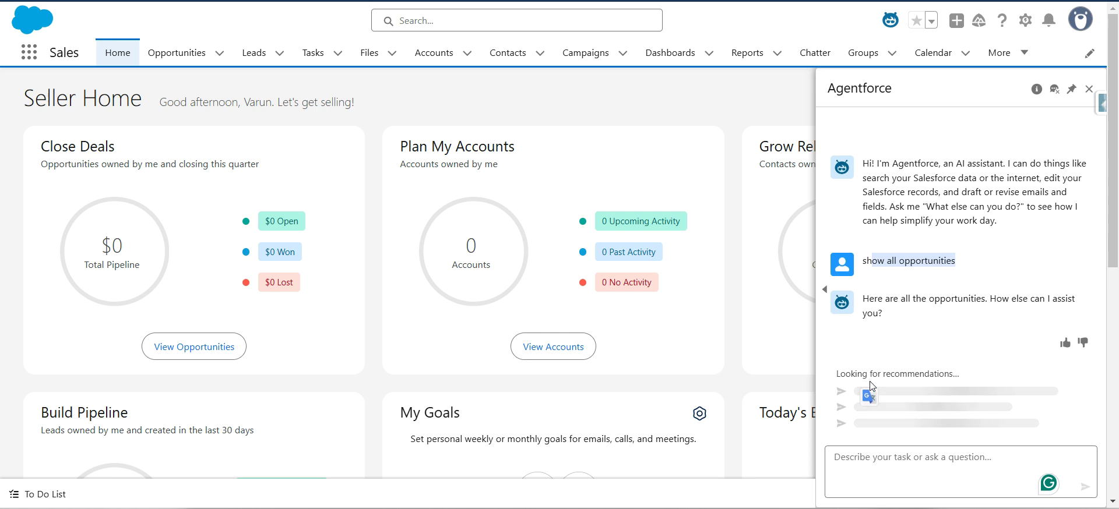
pyautogui.scroll(3, 1007, 287)
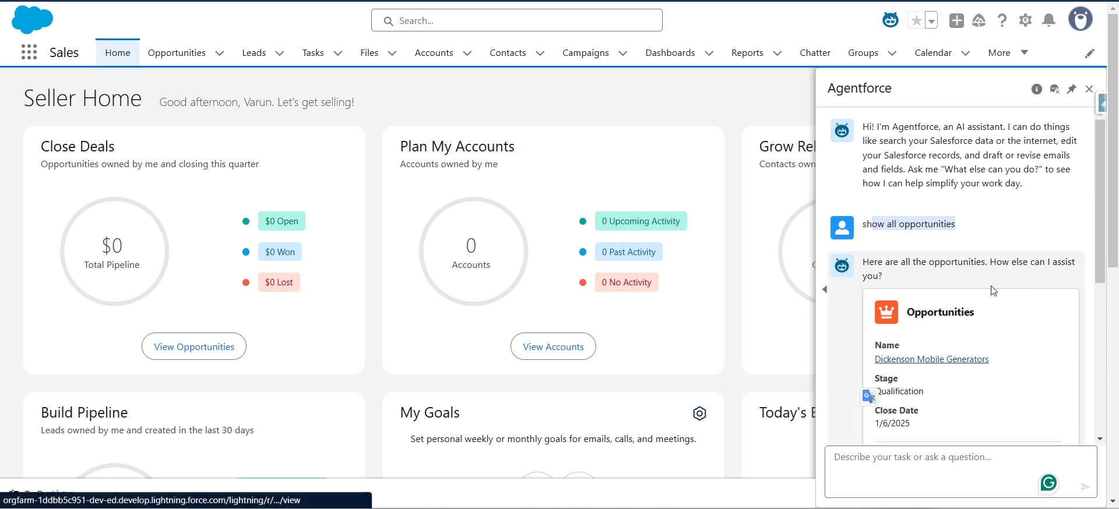
pyautogui.click(826, 291)
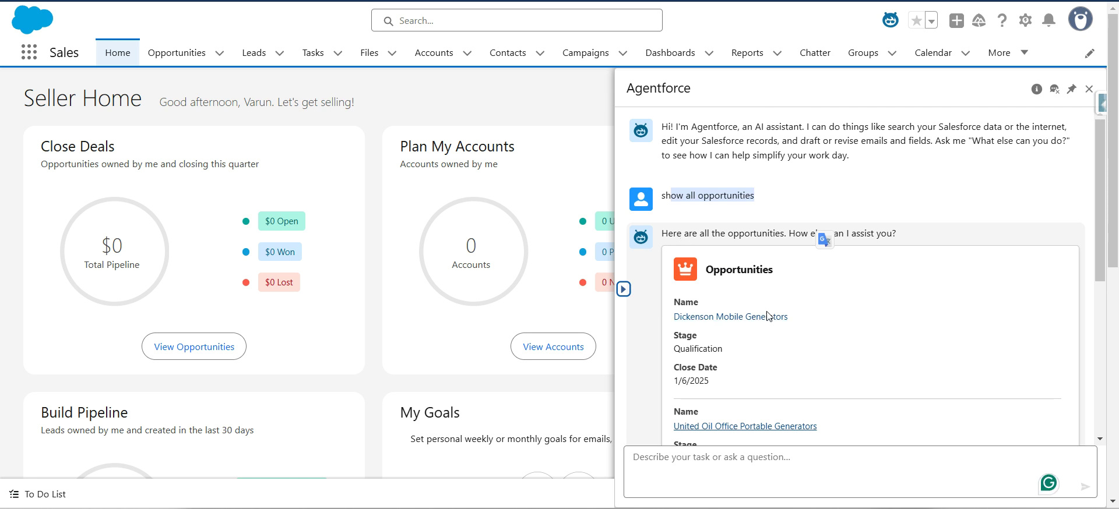
pyautogui.scroll(-5, 805, 350)
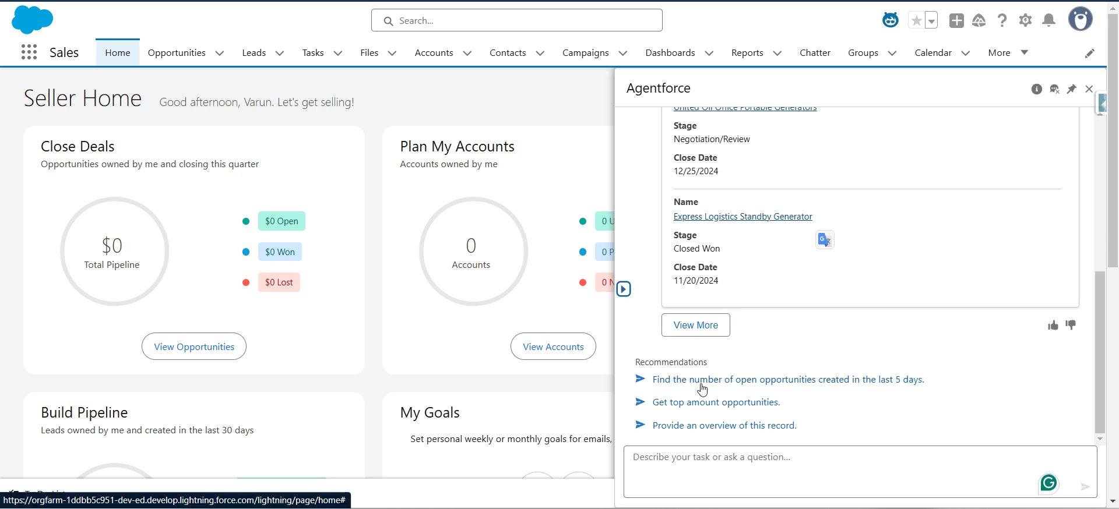
pyautogui.scroll(5, 800, 347)
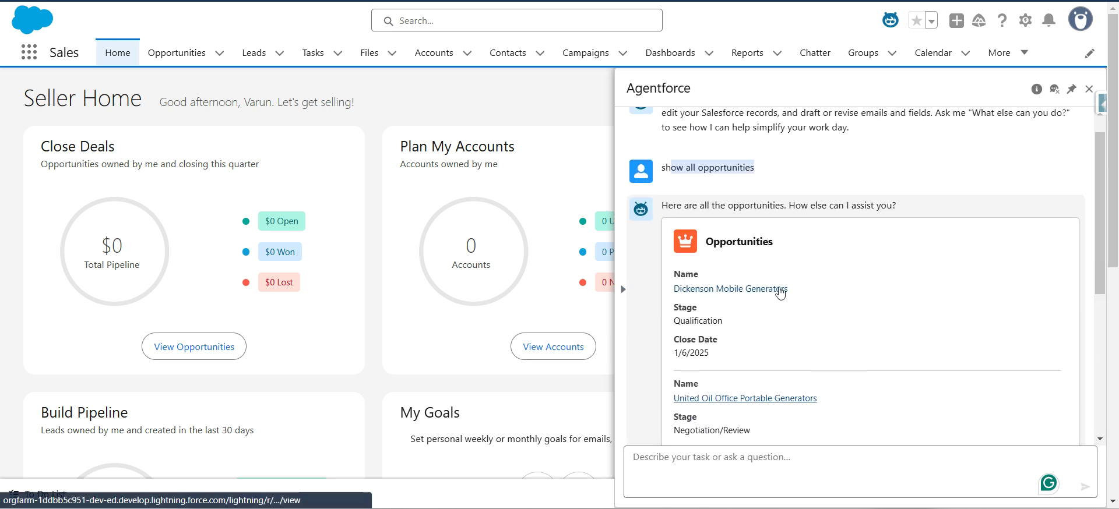
# Open the Dickenson Mobile Generators opportunity from the Agentforce answer and show the record's details
pyautogui.click(779, 289)
pyautogui.scroll(-5, 902, 318)
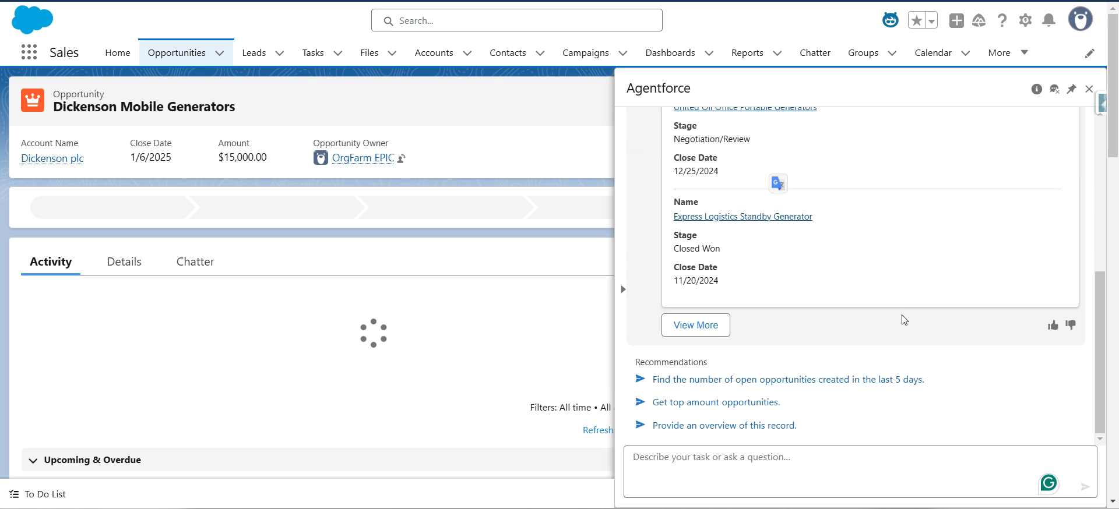
pyautogui.scroll(3, 903, 319)
pyautogui.scroll(-3, 903, 319)
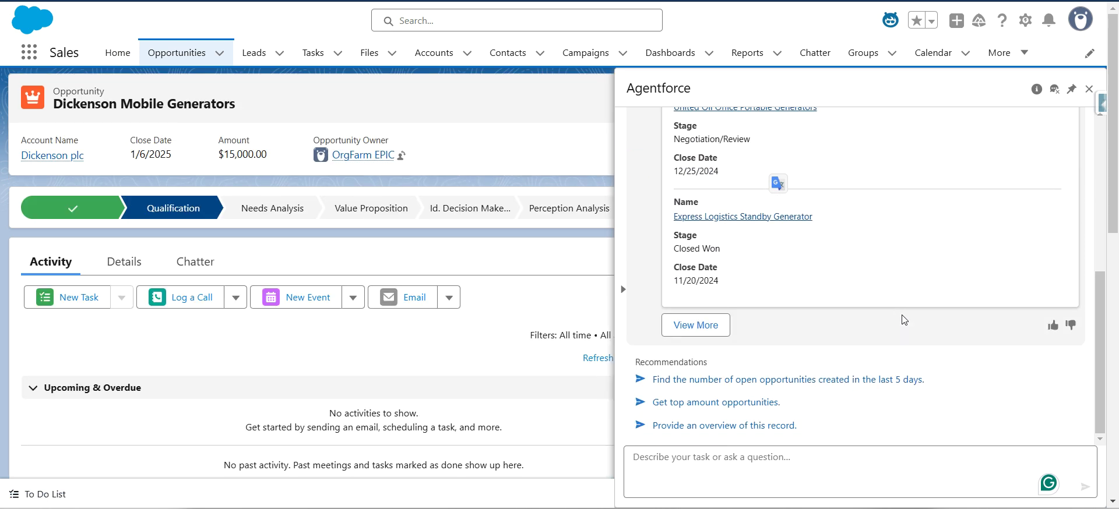
pyautogui.click(114, 269)
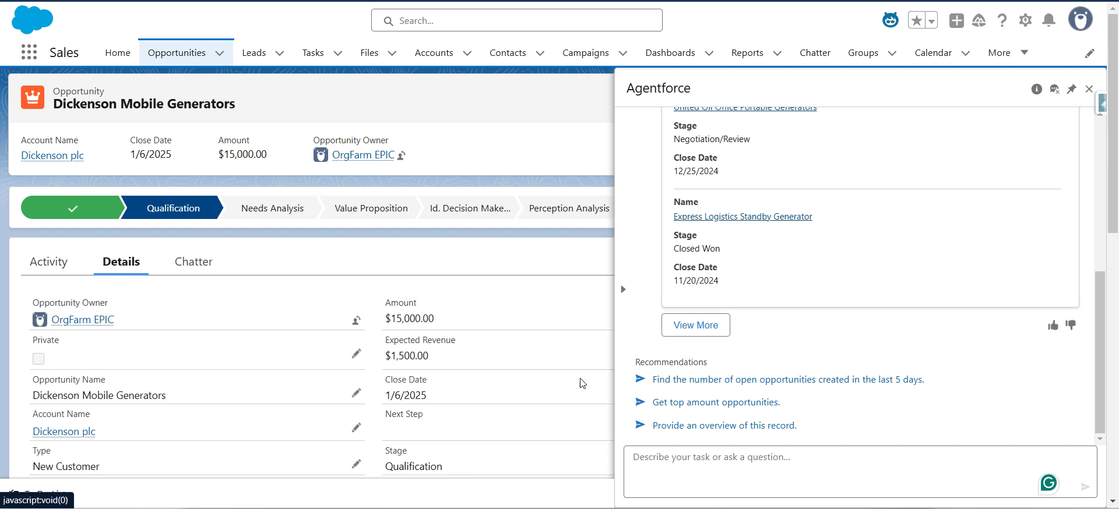
# Ask the Agentforce assistant to "summarize this opportunity" for the open record
pyautogui.click(698, 466)
pyautogui.write('summariz')
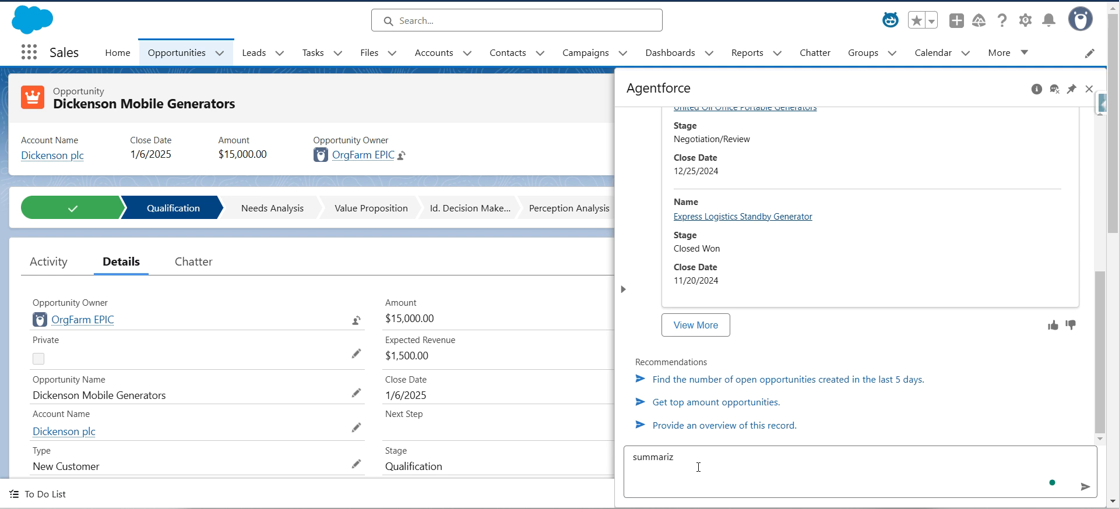
pyautogui.write('e this opportunity')
pyautogui.press('Return')
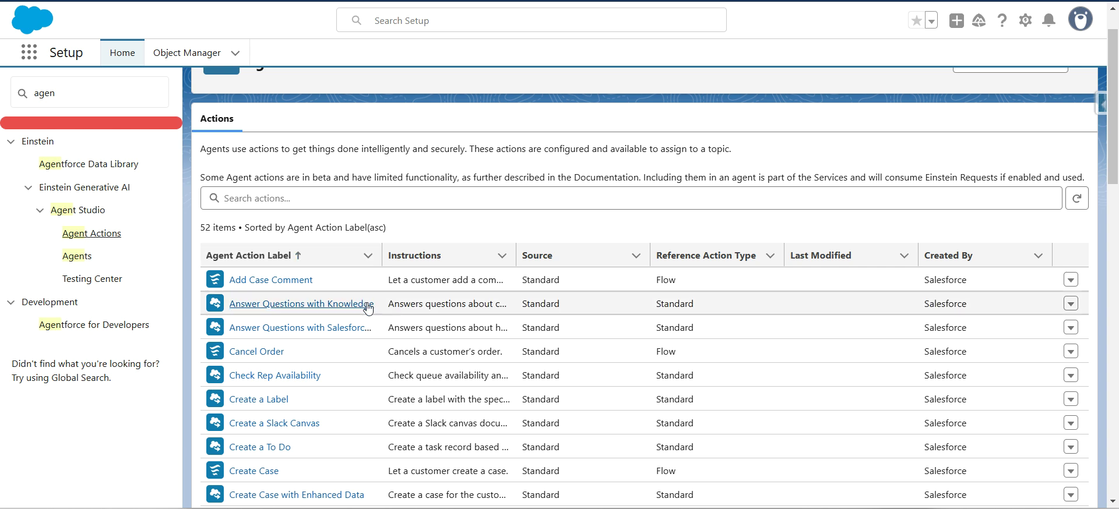
# Switch back to the Agent Actions page in Setup, look through the list and search the actions for "dra"
pyautogui.scroll(-7, 369, 308)
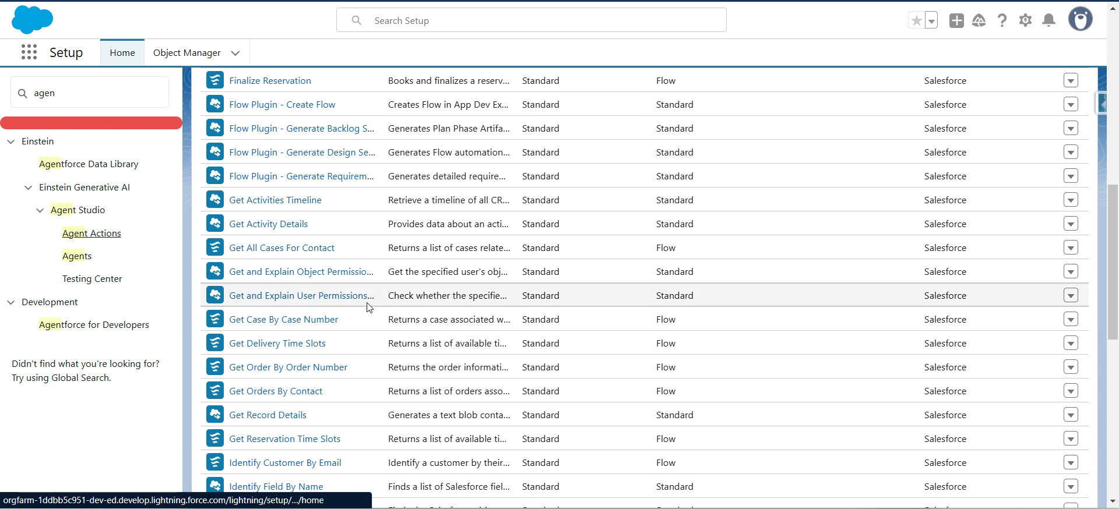
pyautogui.scroll(10, 600, 244)
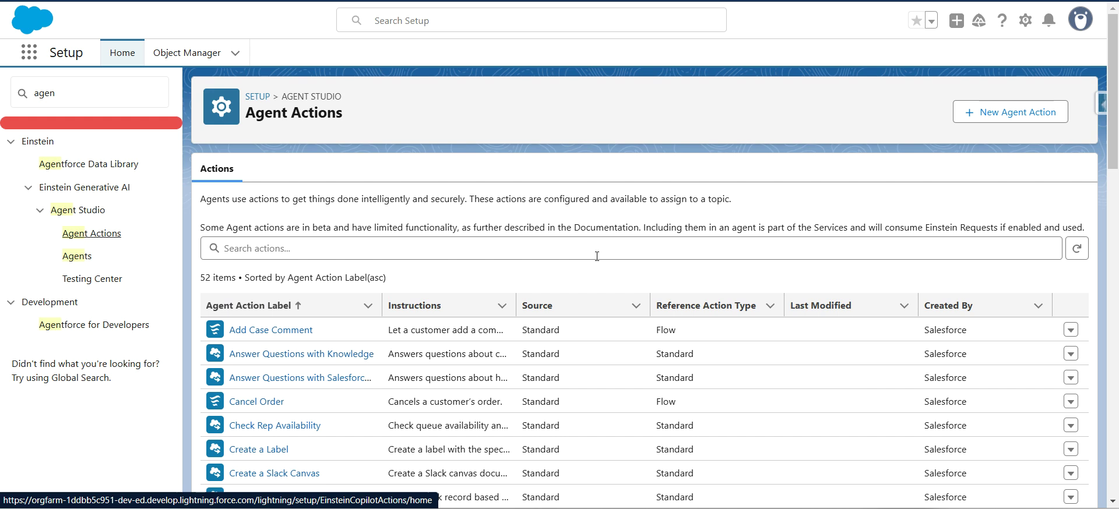
pyautogui.click(600, 253)
pyautogui.write('dra')
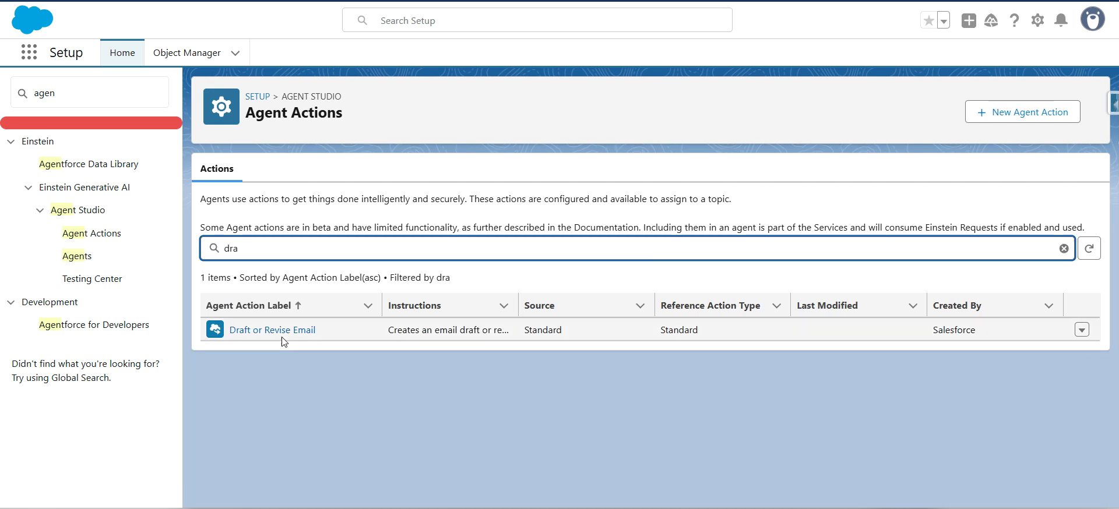
pyautogui.doubleClick(298, 260)
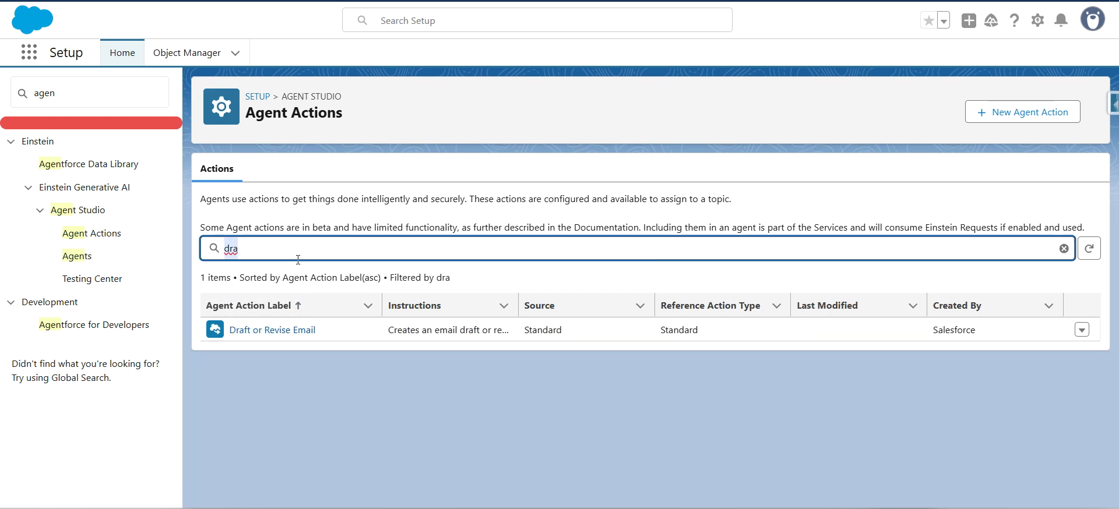
# Search the agent actions for "summ"
pyautogui.write('summ')
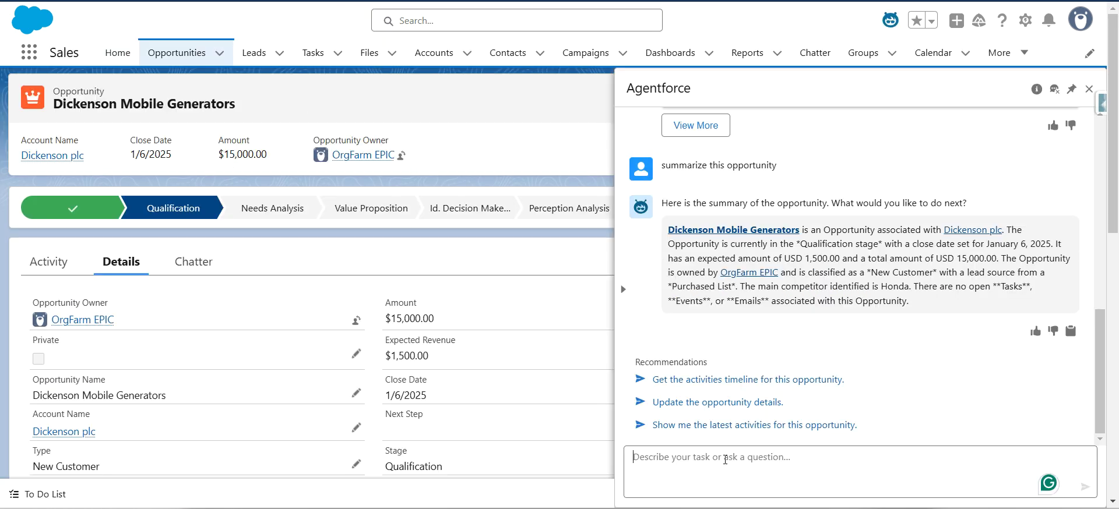
# Switch back to the opportunity record and ask Agentforce to "draft an casual email to opportunnity owner"
pyautogui.write('draft an casual email to opportu')
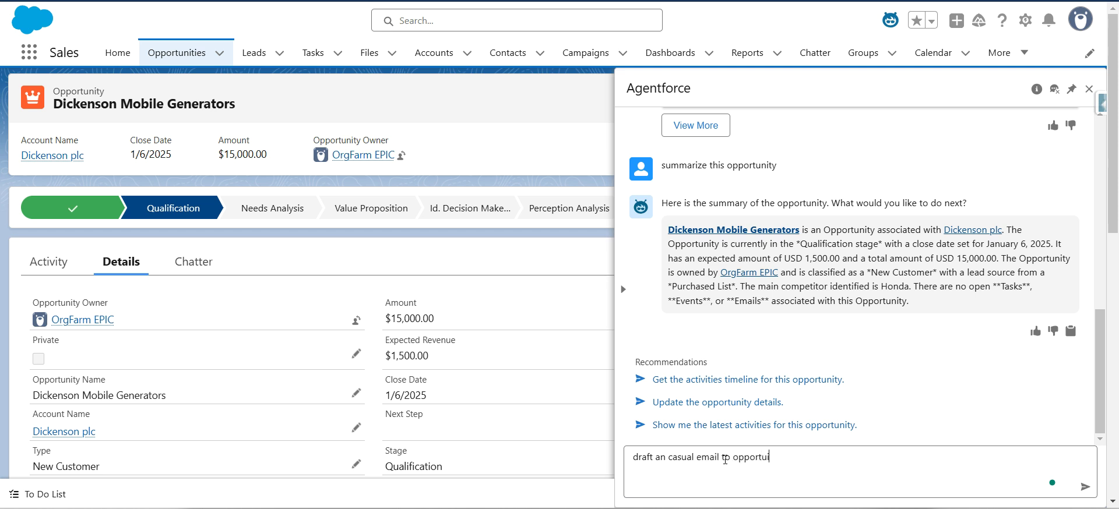
pyautogui.press('BackSpace')
pyautogui.press('BackSpace')
pyautogui.press('BackSpace')
pyautogui.write('pportunnity owener')
pyautogui.press('Return')
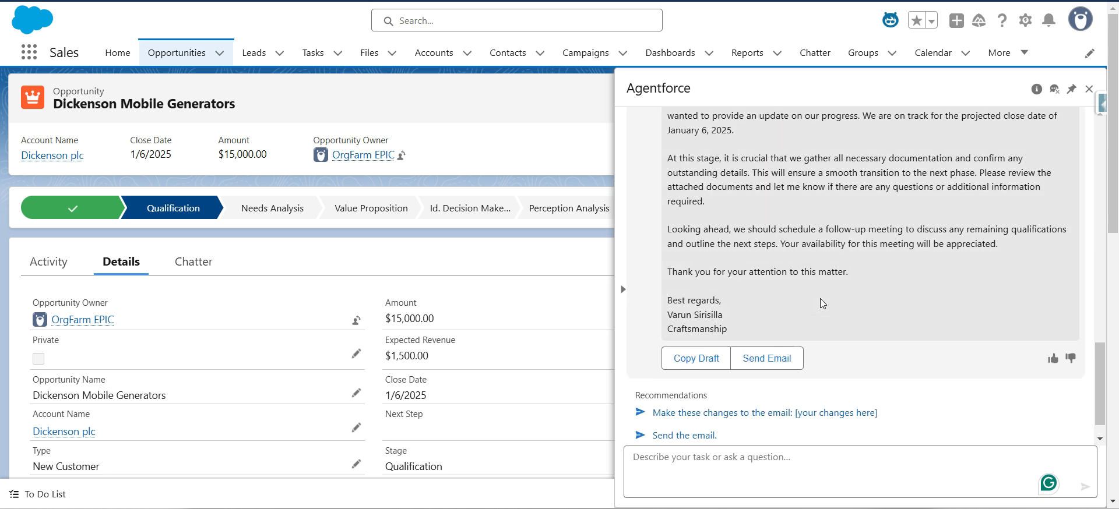
# Review the drafted email and rate it with a like, viewing the dislike feedback form without submitting it
pyautogui.scroll(3, 820, 298)
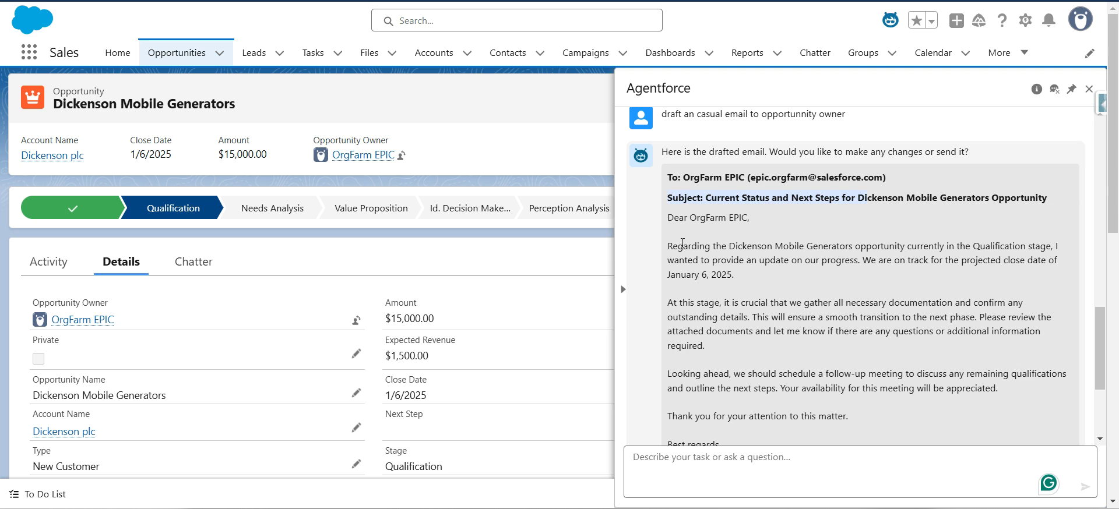
pyautogui.scroll(-3, 772, 284)
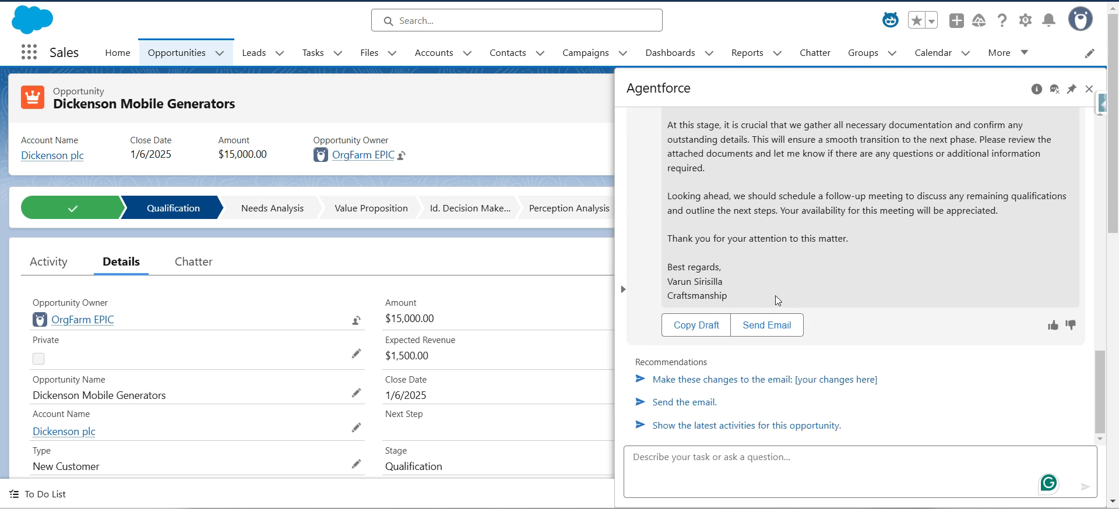
pyautogui.scroll(1, 917, 322)
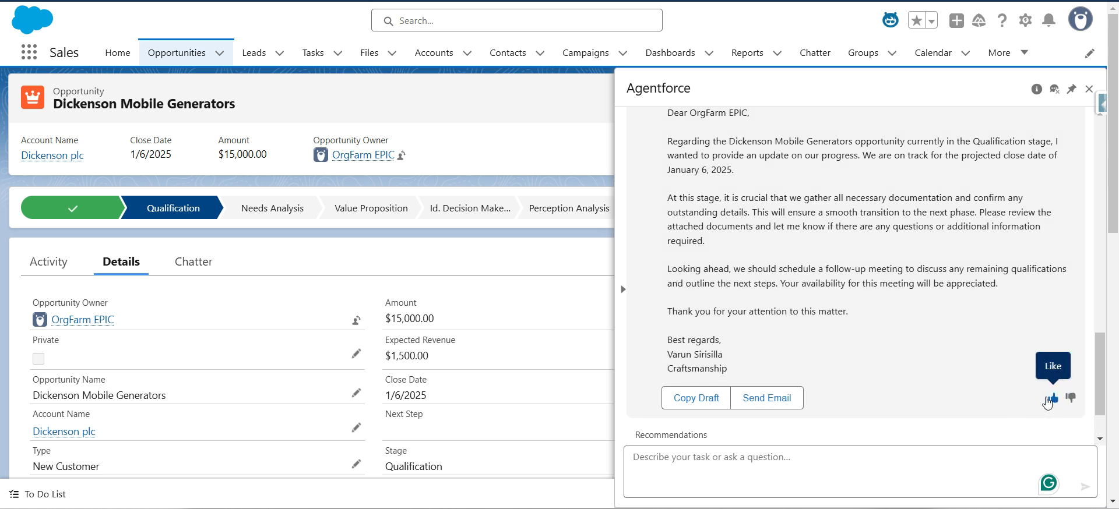
pyautogui.click(1052, 400)
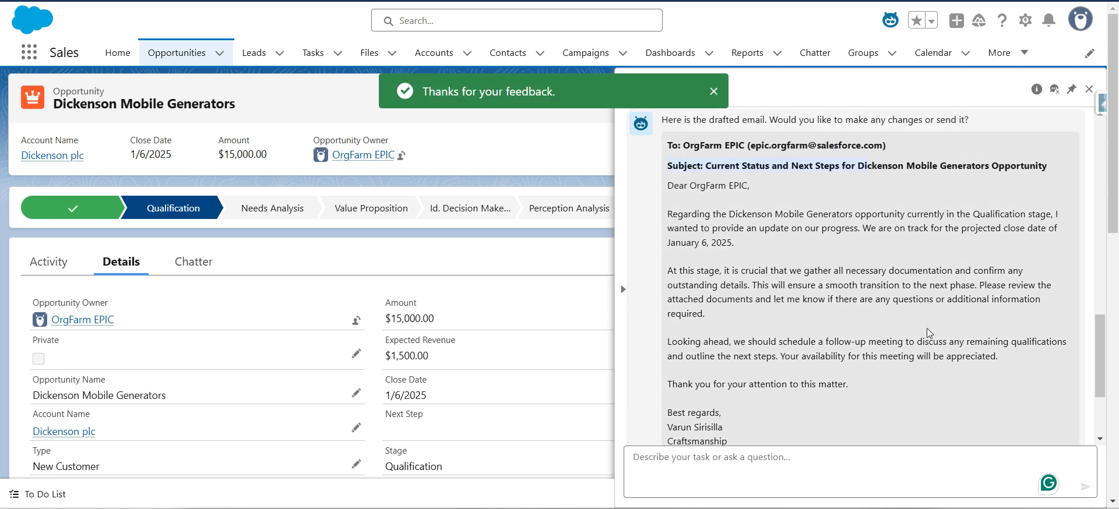
pyautogui.click(1071, 326)
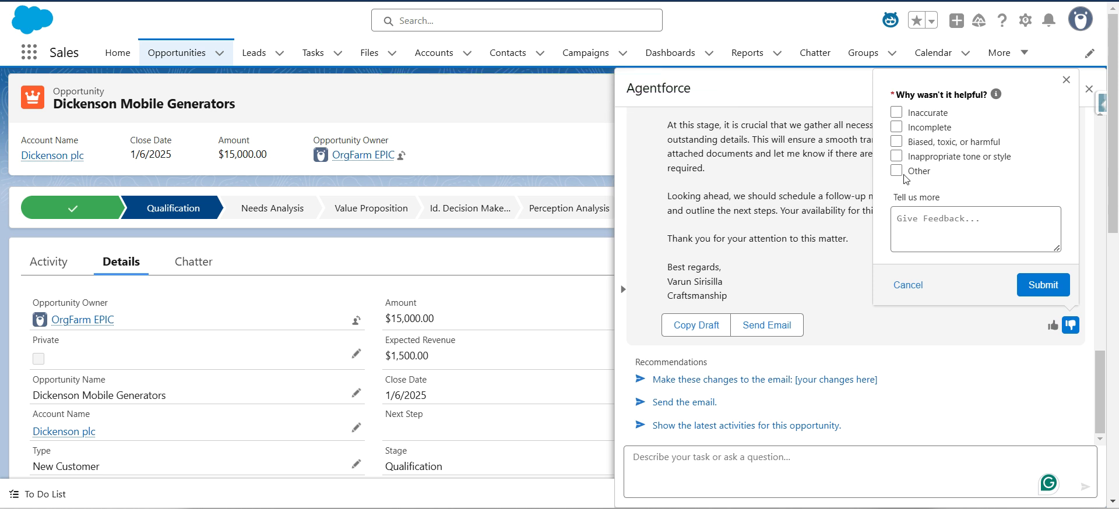
pyautogui.click(909, 286)
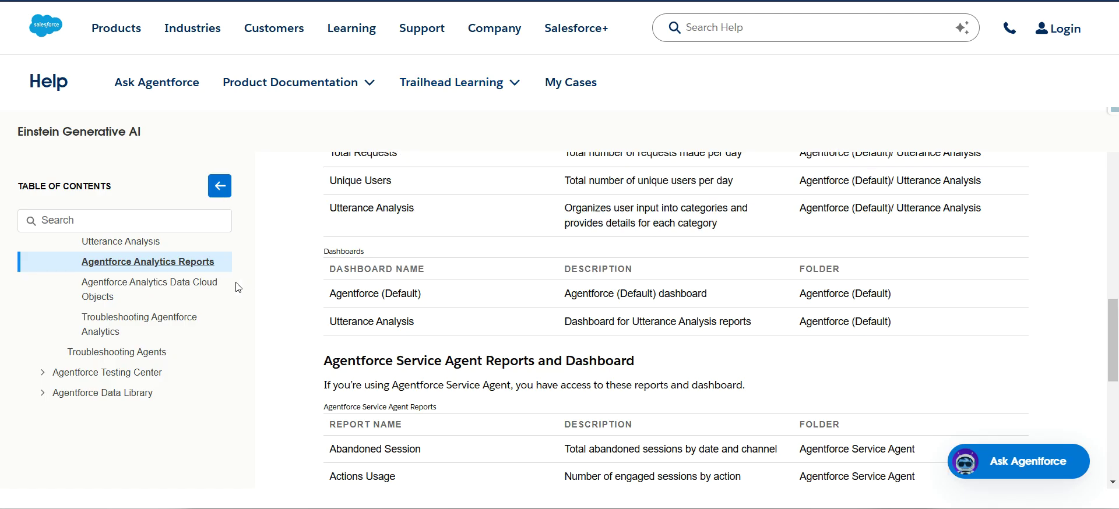
# Switch to Salesforce Help and open the Agentforce Analytics article followed by Agentforce Analytics Reports
pyautogui.scroll(3, 174, 291)
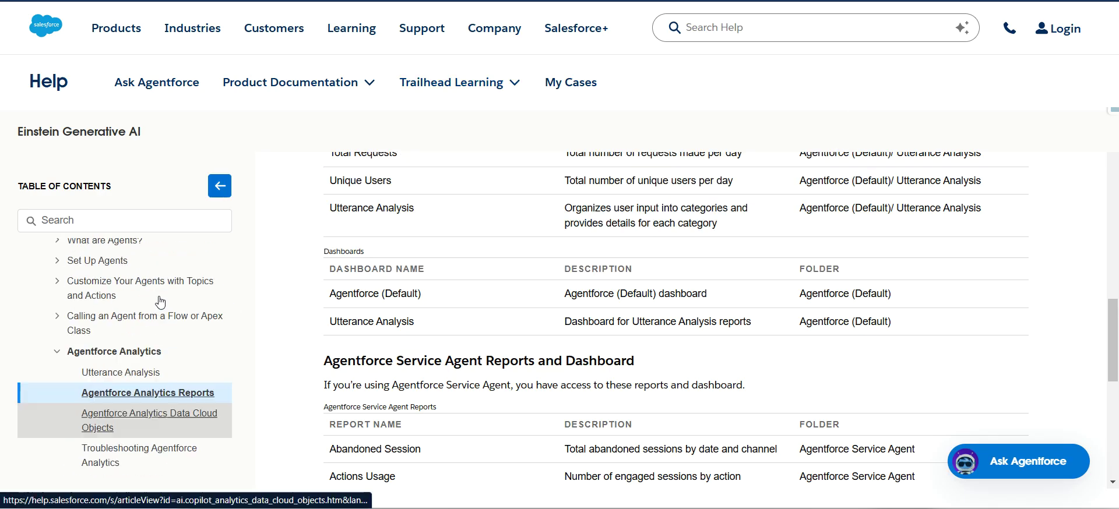
pyautogui.click(116, 438)
pyautogui.scroll(1, 525, 363)
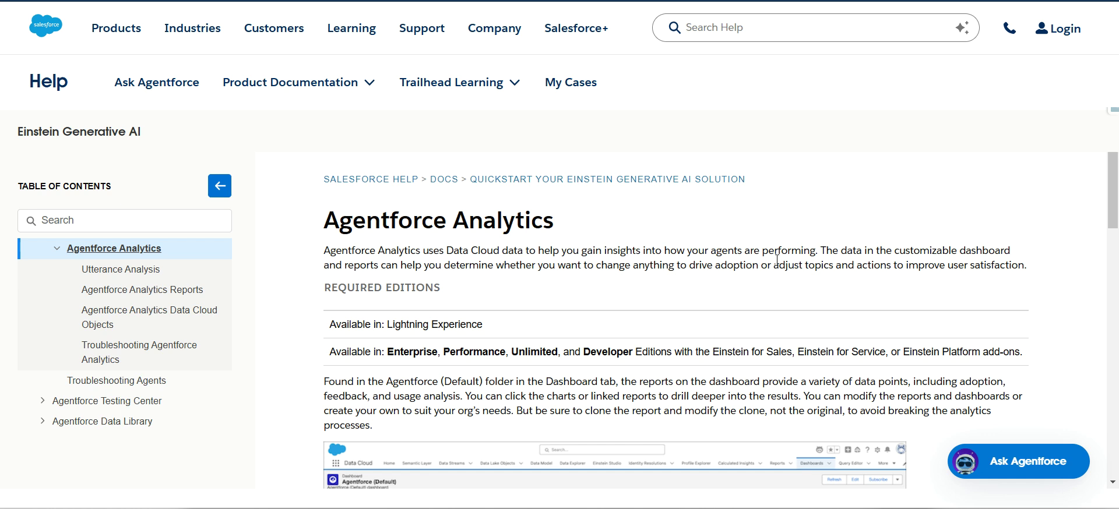
pyautogui.click(190, 294)
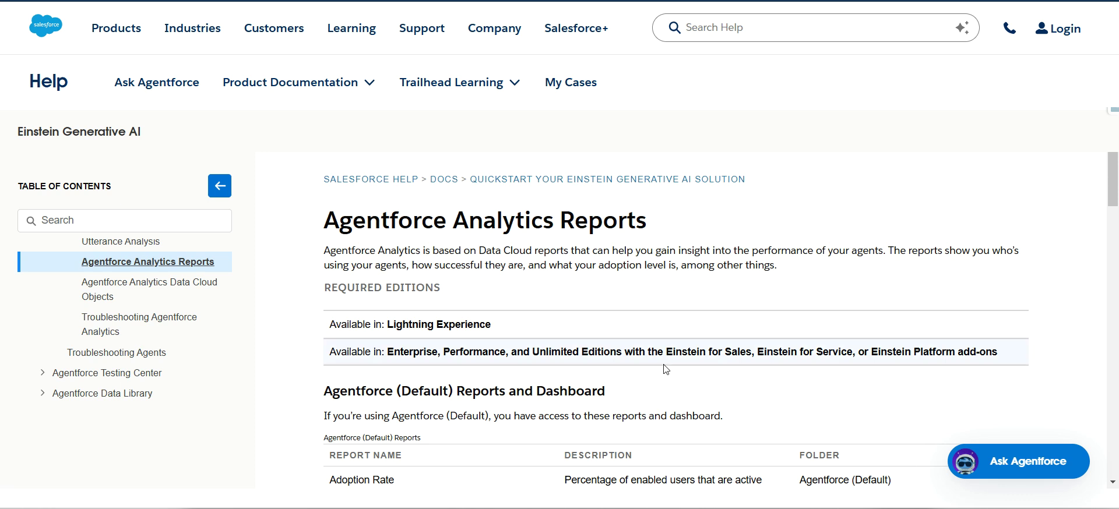
# Examine the Agentforce (Default) and Utterance Analysis report tables, highlighting Satisfaction Rate and Stickiness
pyautogui.scroll(-5, 666, 369)
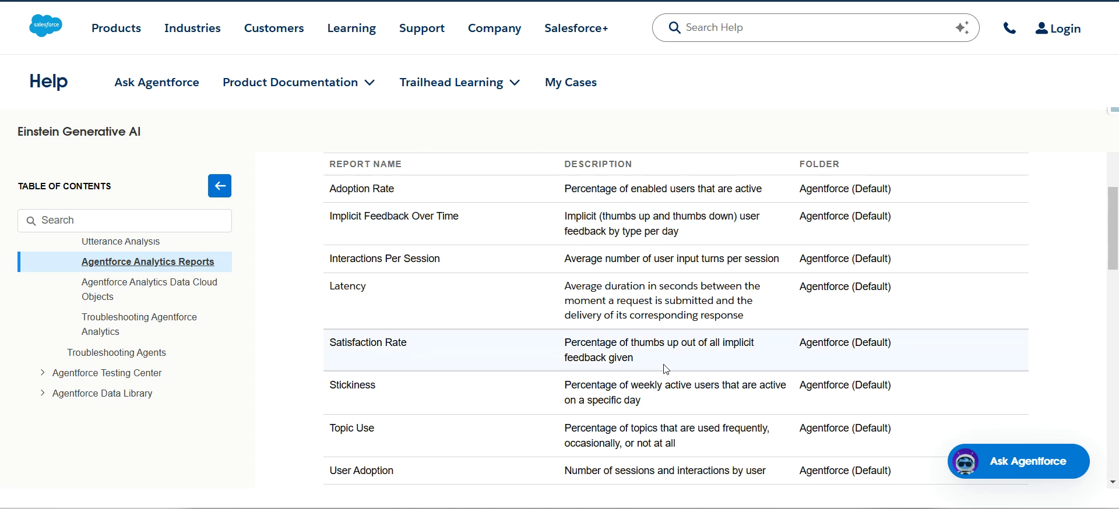
pyautogui.moveTo(421, 349); pyautogui.dragTo(336, 350)
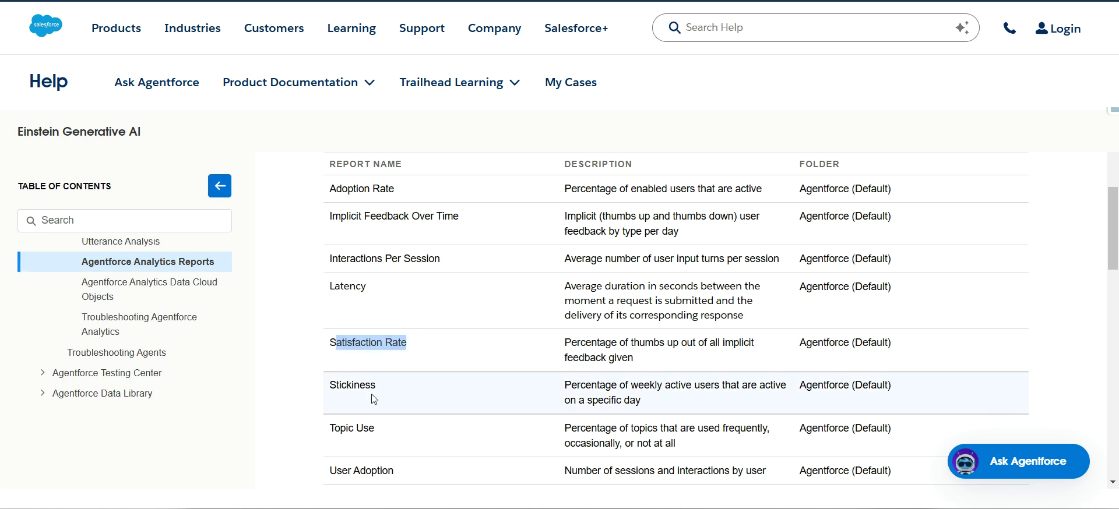
pyautogui.moveTo(392, 395); pyautogui.dragTo(340, 387)
pyautogui.scroll(-5, 482, 405)
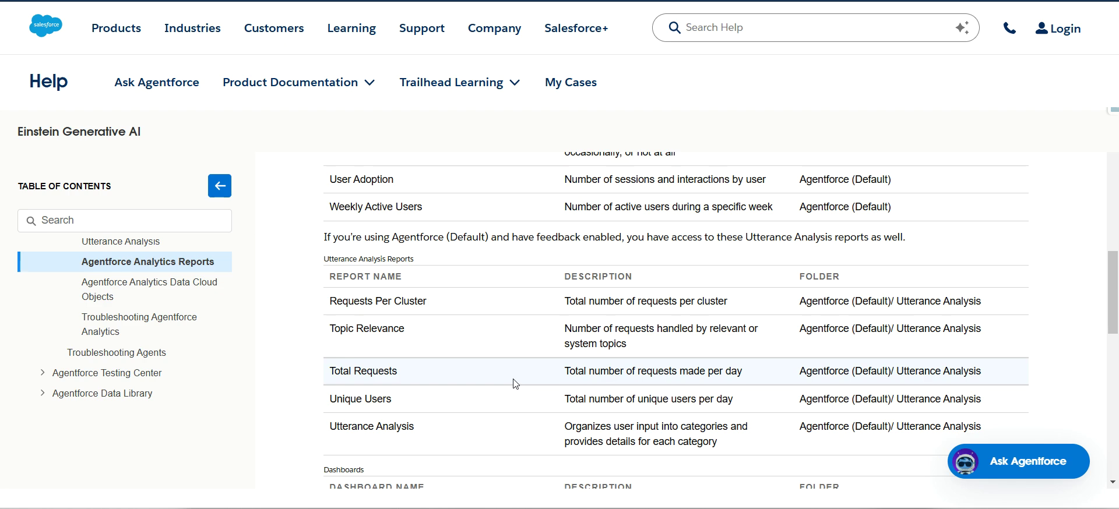
pyautogui.scroll(5, 427, 202)
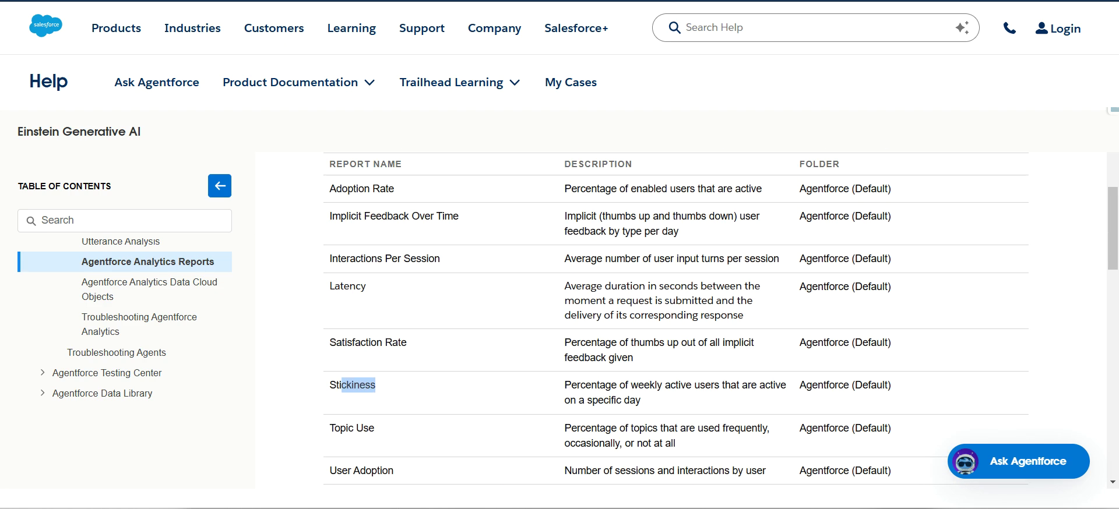
# Return to the opportunity record, review the drafted email in the chat and open it in the email composer for sending
pyautogui.hotkey('alt', 'Tab')
pyautogui.hotkey('alt', 'Tab')
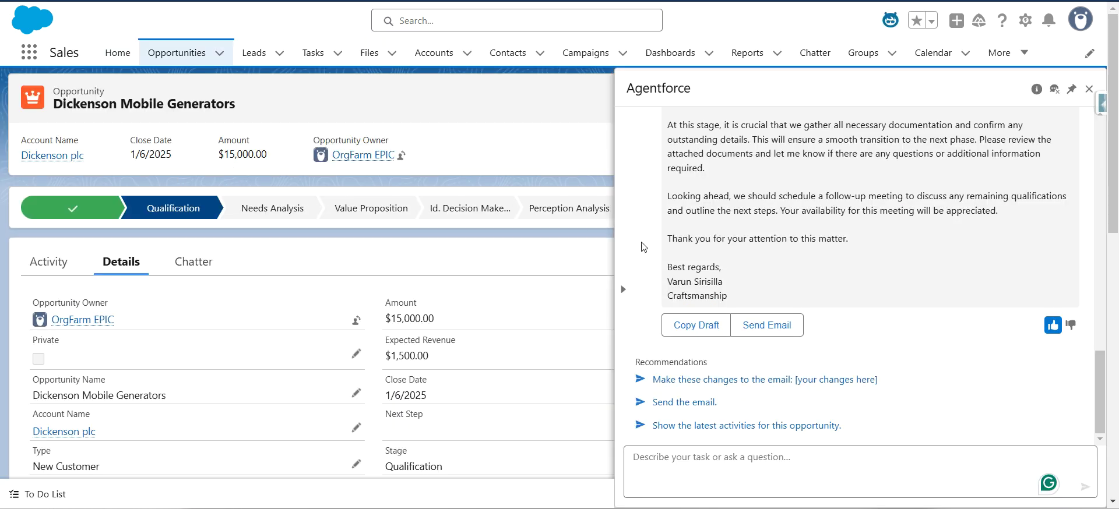
pyautogui.scroll(3, 757, 292)
pyautogui.scroll(2, 756, 291)
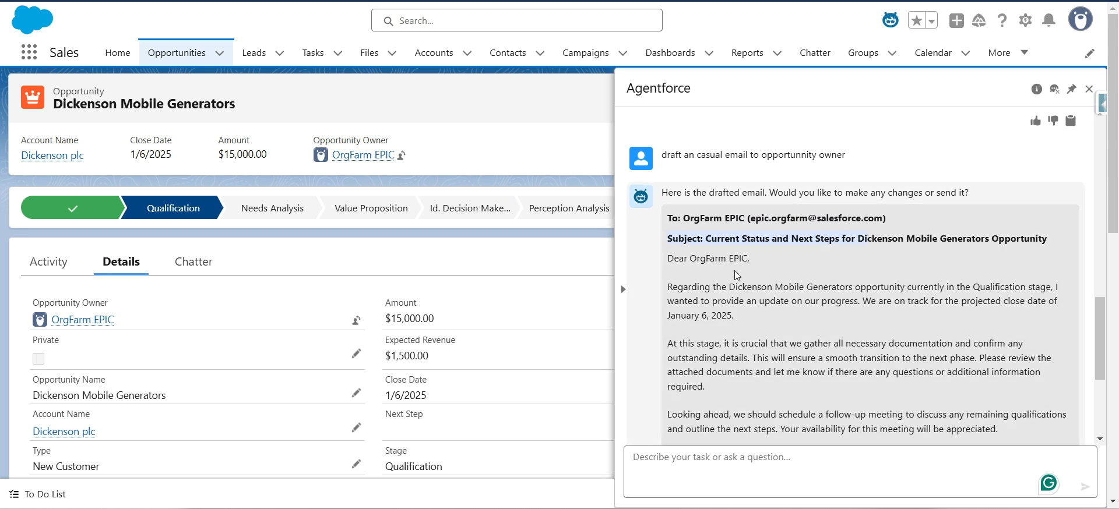
pyautogui.scroll(-3, 734, 270)
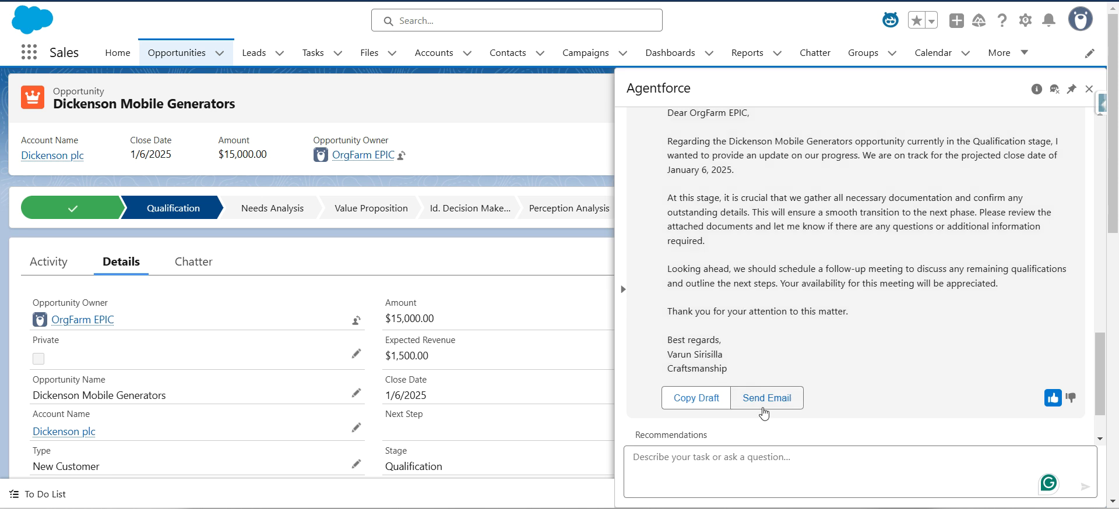
pyautogui.scroll(1, 781, 397)
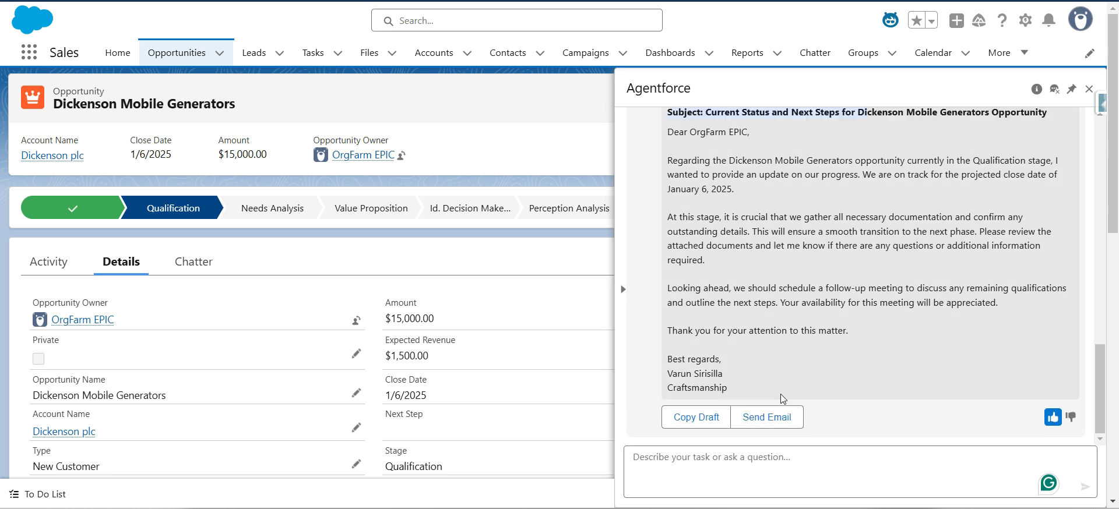
pyautogui.click(772, 417)
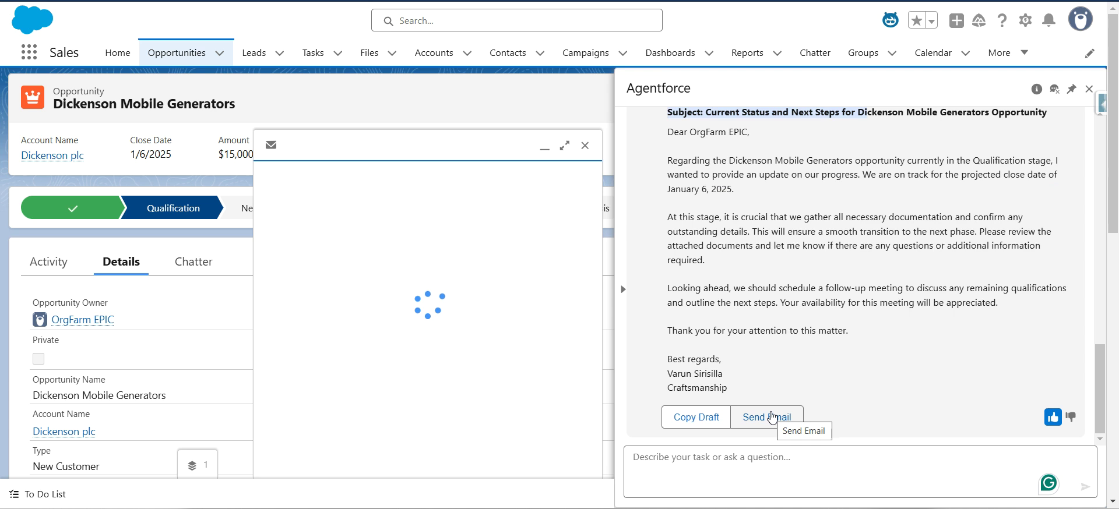
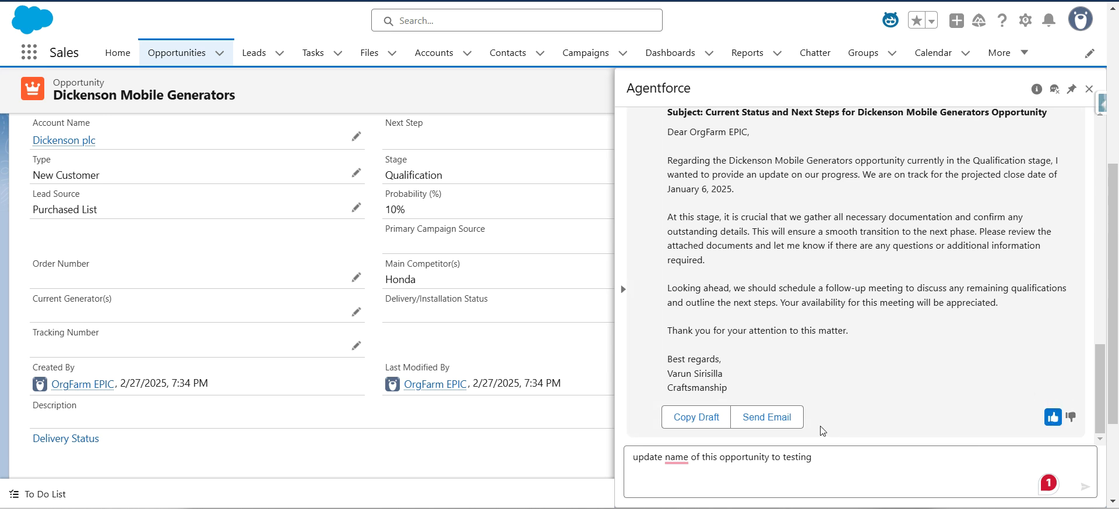
# Start a fresh Agentforce conversation, request "update name of this opportunity to testing" and confirm the name change
pyautogui.tripleClick(806, 470)
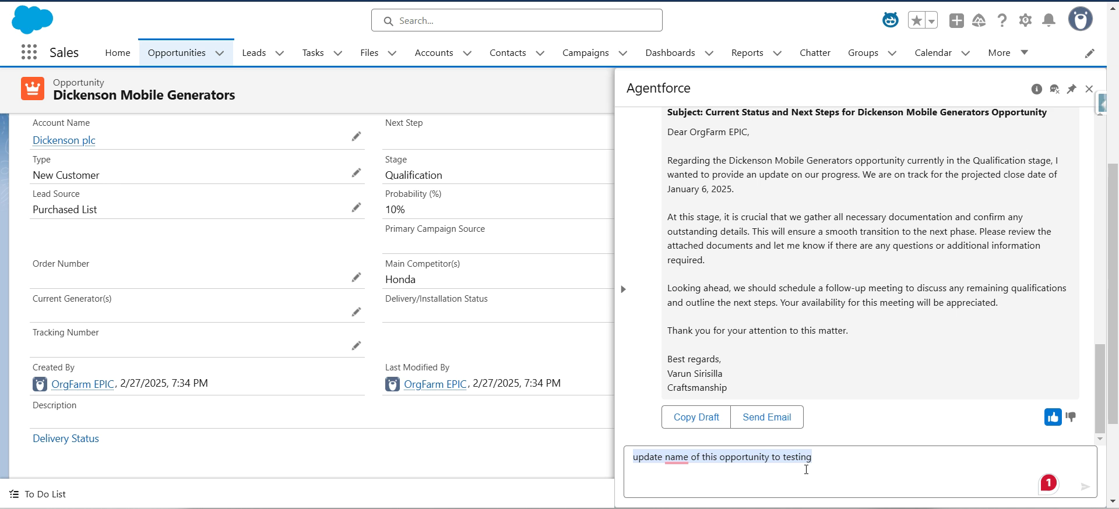
pyautogui.moveTo(1049, 483); pyautogui.dragTo(1040, 193)
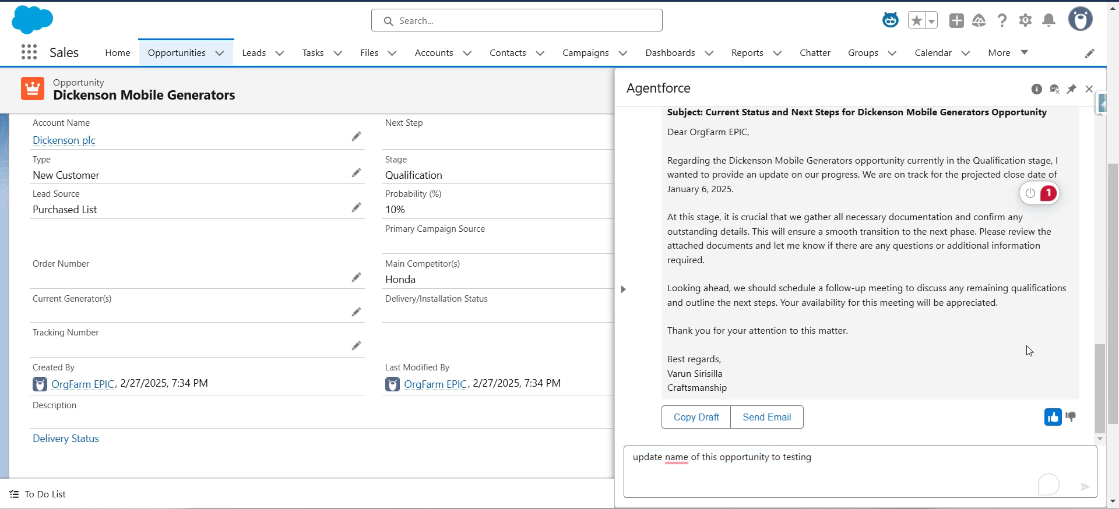
pyautogui.click(1053, 90)
pyautogui.click(798, 307)
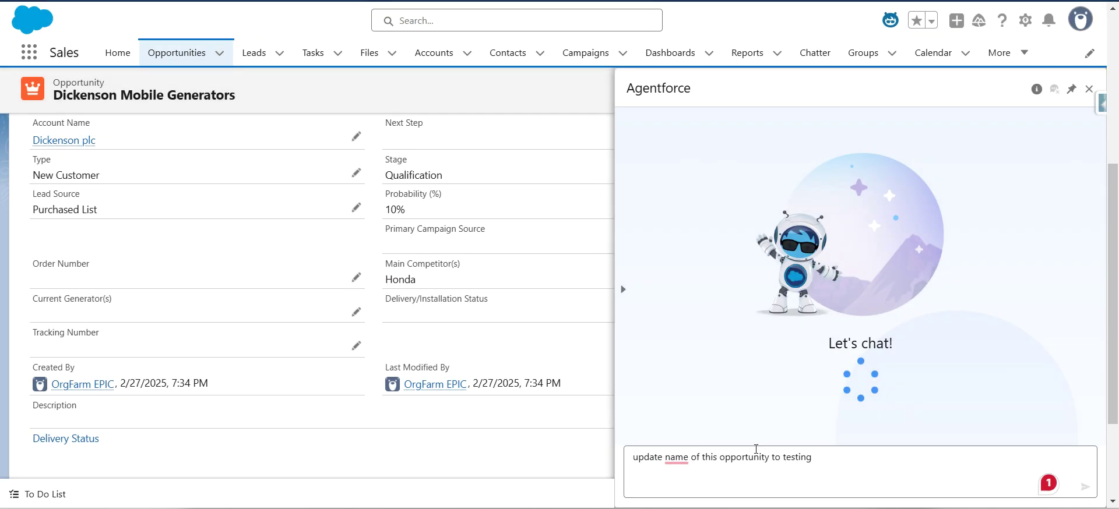
pyautogui.press('Return')
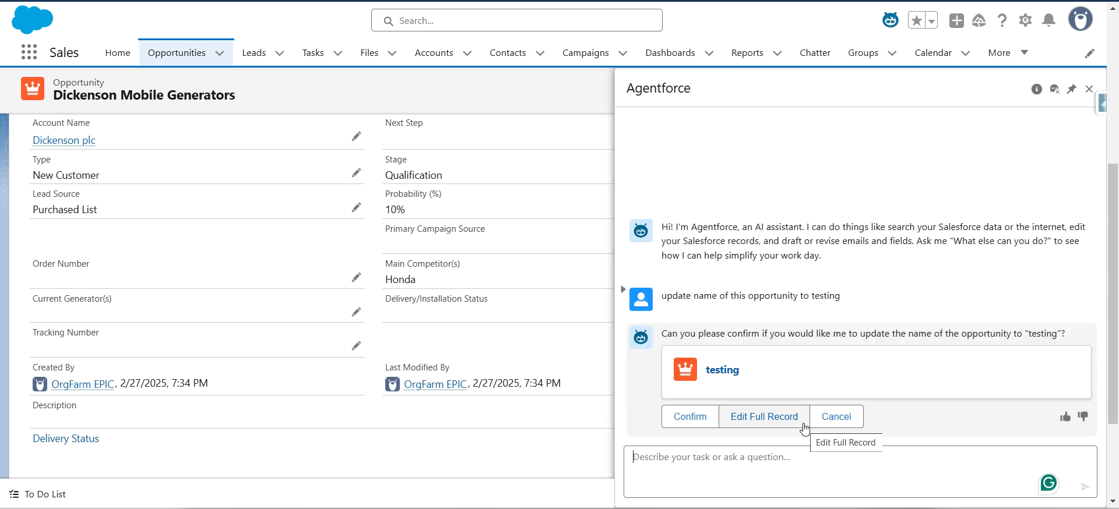
pyautogui.click(673, 417)
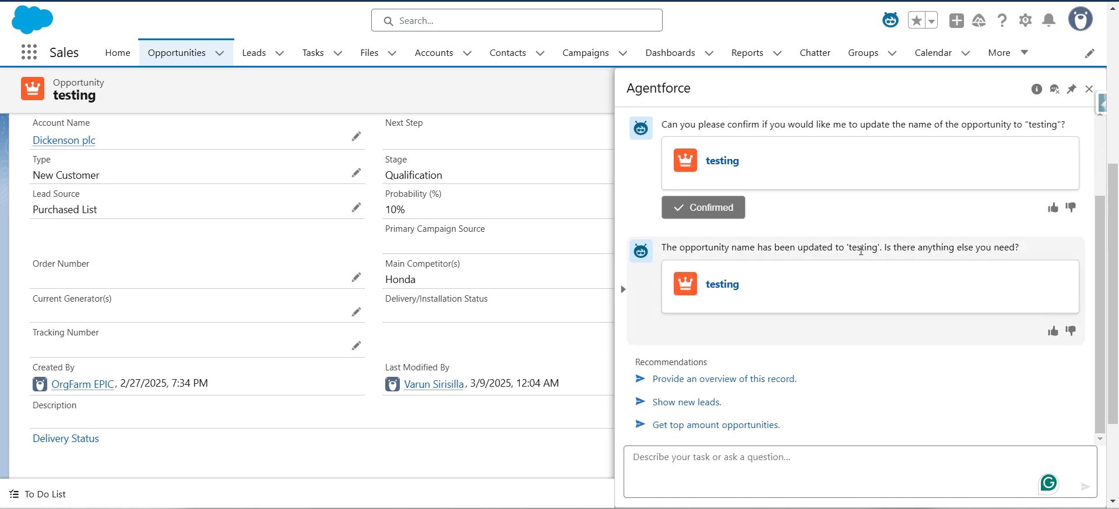
pyautogui.tripleClick(59, 100)
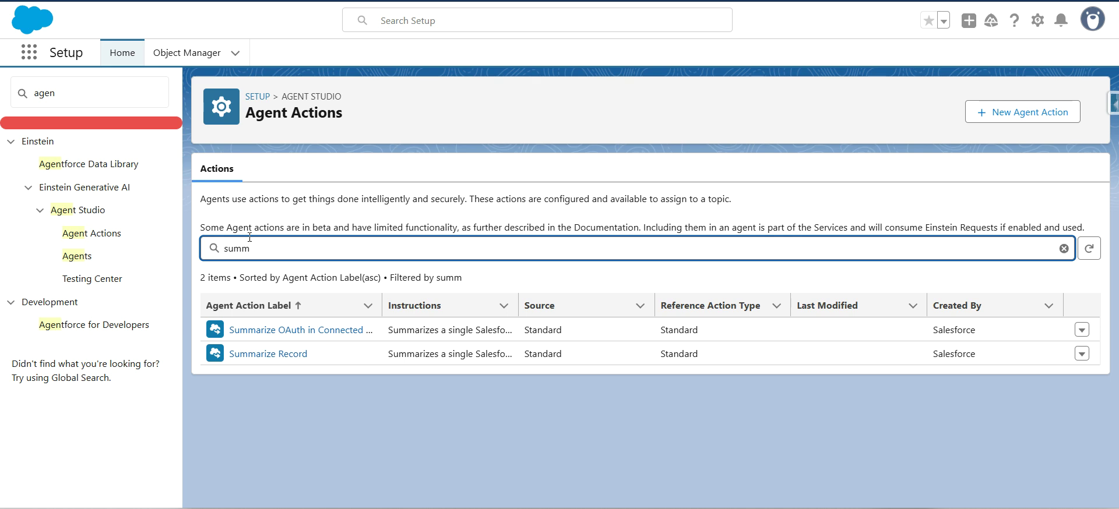
# Switch to the Agent Actions page in Setup, clear the action search and look through the full list
pyautogui.doubleClick(250, 248)
pyautogui.press('BackSpace')
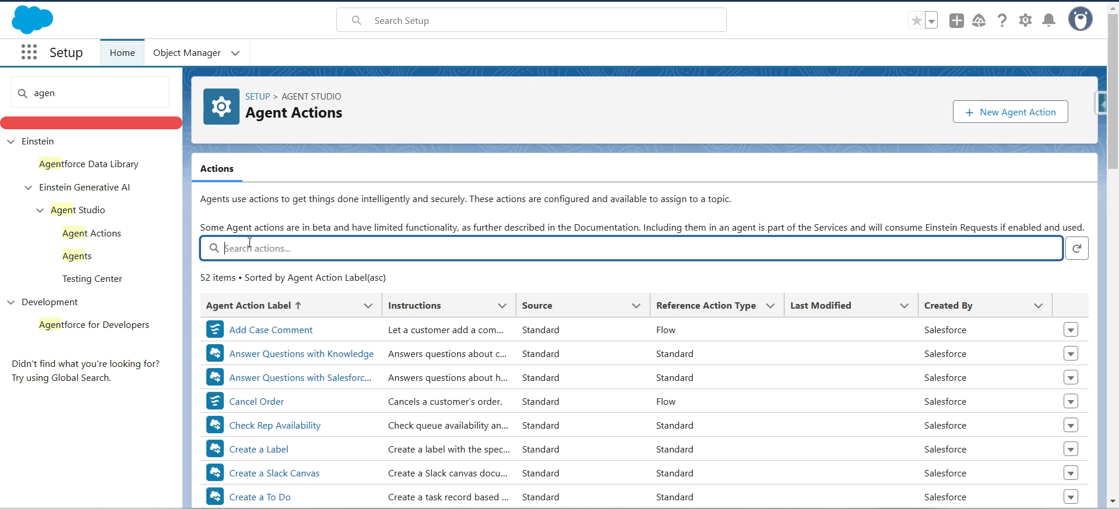
pyautogui.scroll(-4, 461, 353)
pyautogui.scroll(-10, 461, 353)
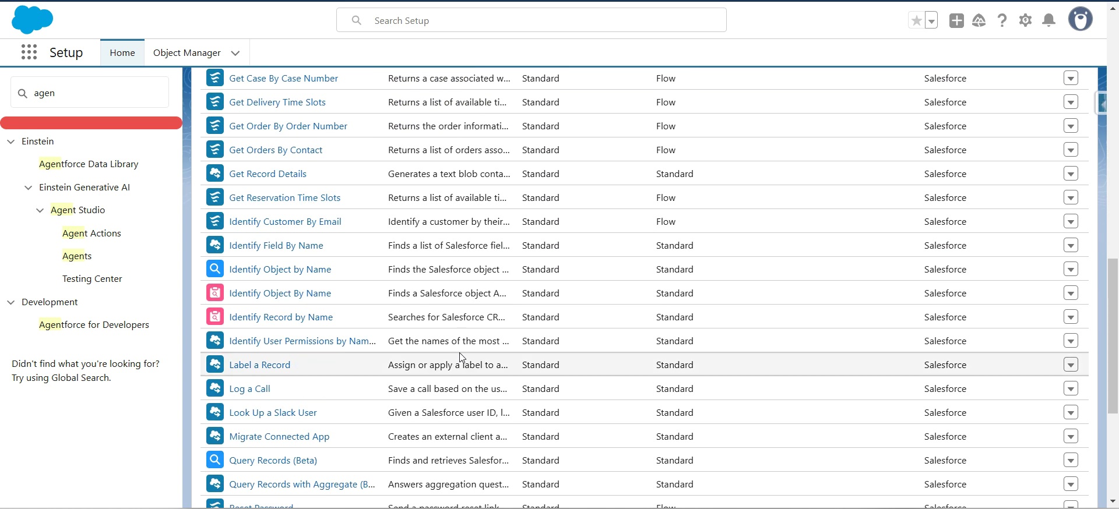
pyautogui.scroll(12, 460, 353)
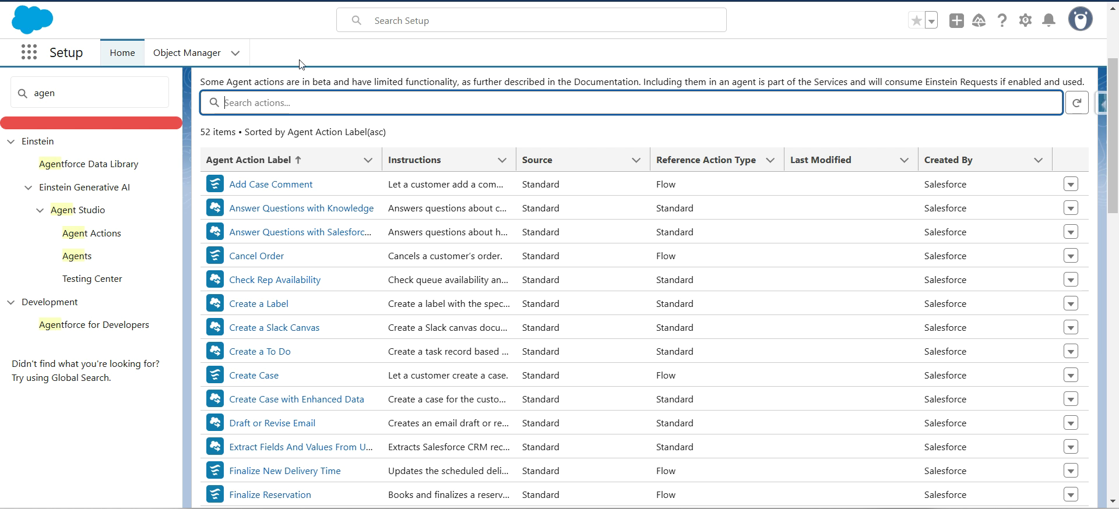
# Open the Agentforce (Default) agent's details from the Agents page and launch it in Agent Builder
pyautogui.click(90, 251)
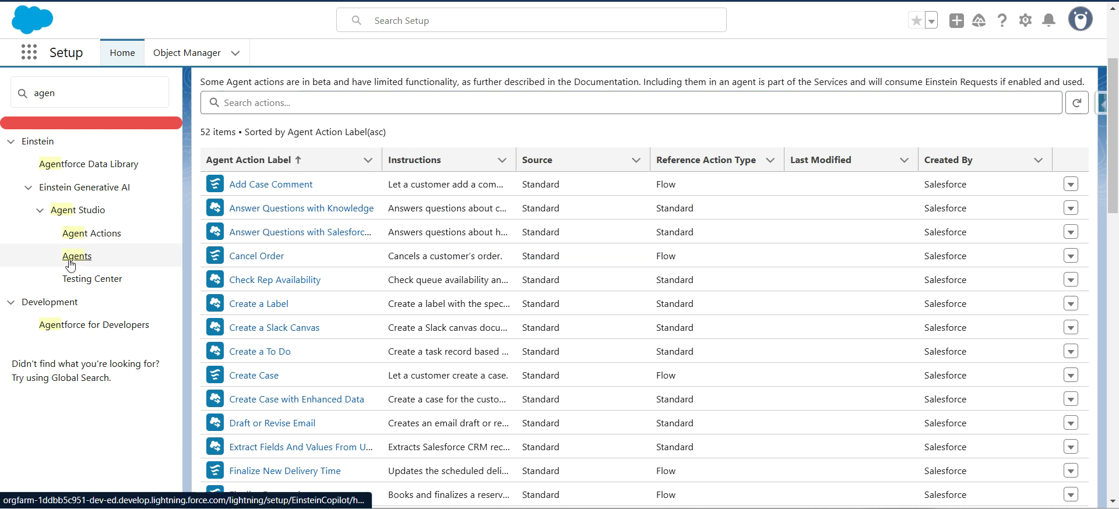
pyautogui.scroll(-1, 447, 365)
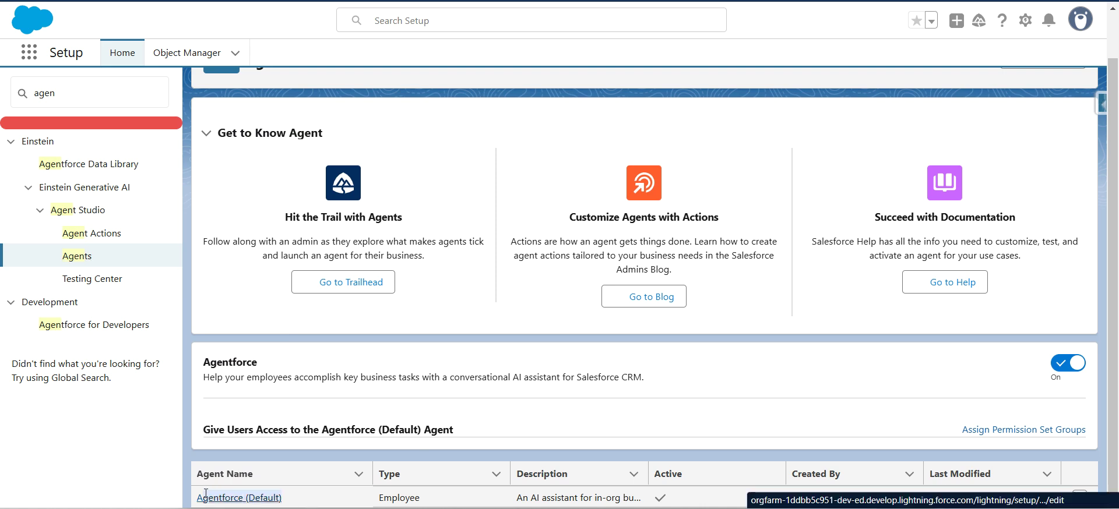
pyautogui.scroll(1, 900, 158)
pyautogui.scroll(-1, 537, 340)
pyautogui.click(361, 498)
pyautogui.click(402, 499)
pyautogui.click(238, 498)
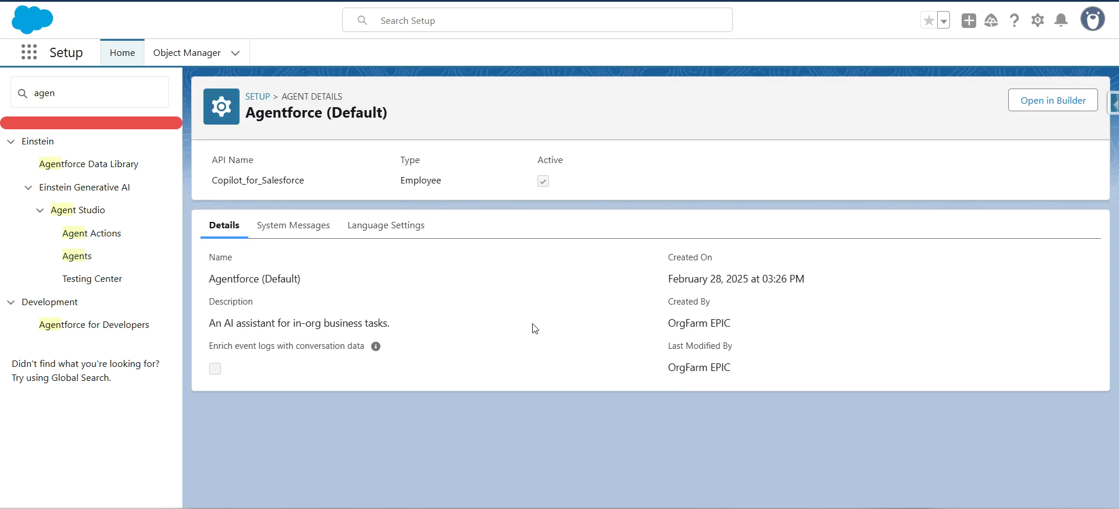
pyautogui.click(1067, 102)
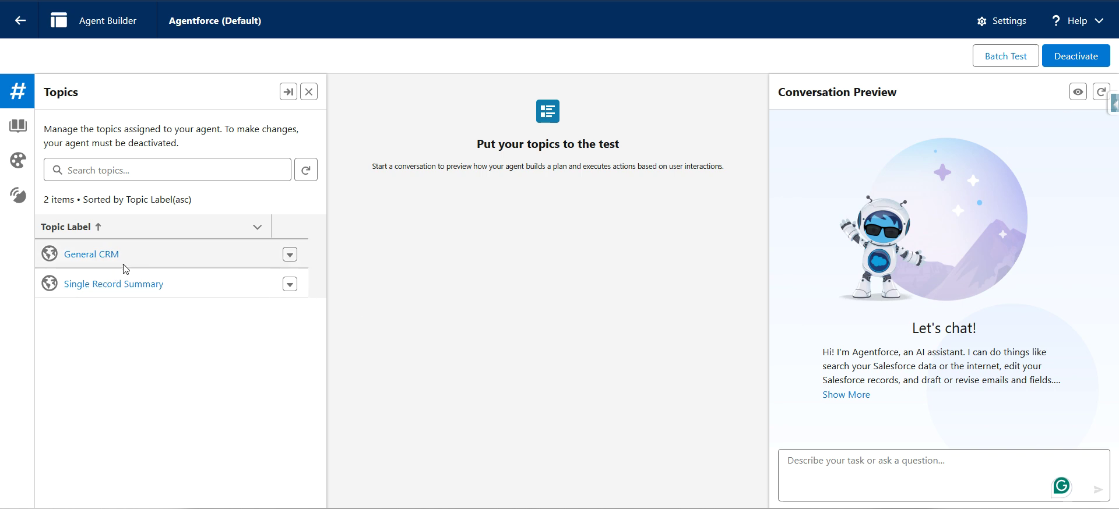
# Examine the Single Record Summary topic's configuration, example user inputs and assigned actions, and return to the topic list
pyautogui.click(102, 286)
pyautogui.scroll(-10, 178, 319)
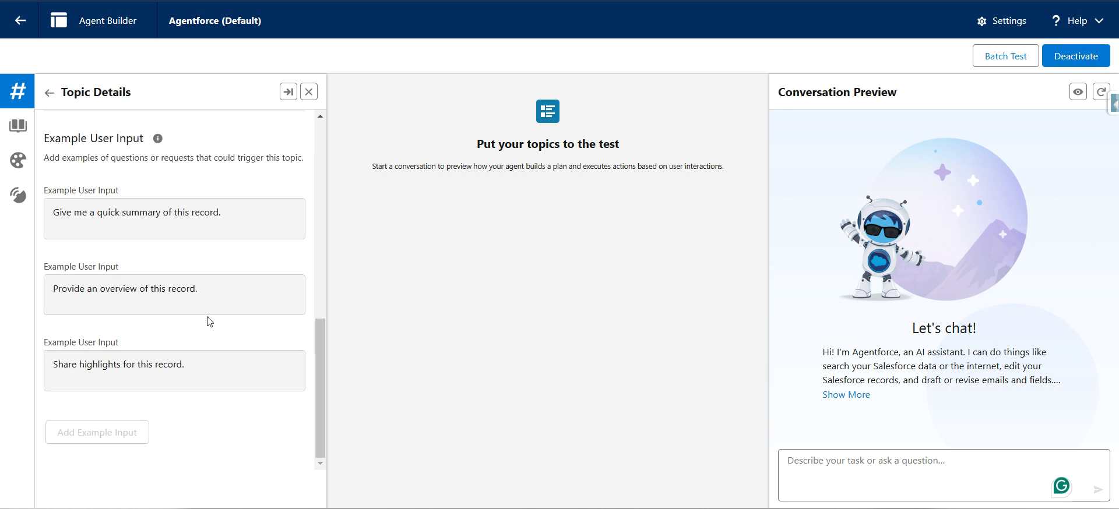
pyautogui.scroll(10, 207, 313)
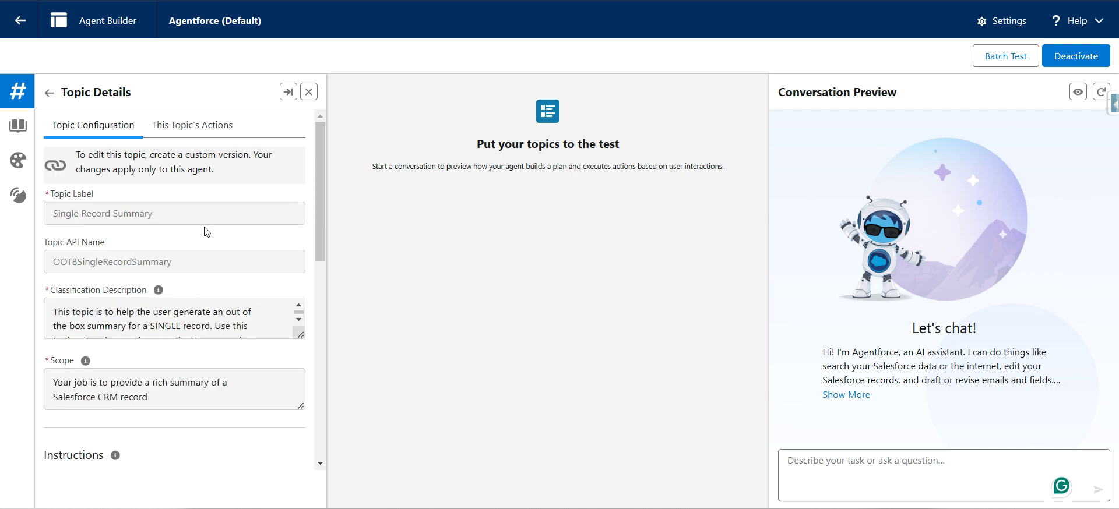
pyautogui.click(192, 127)
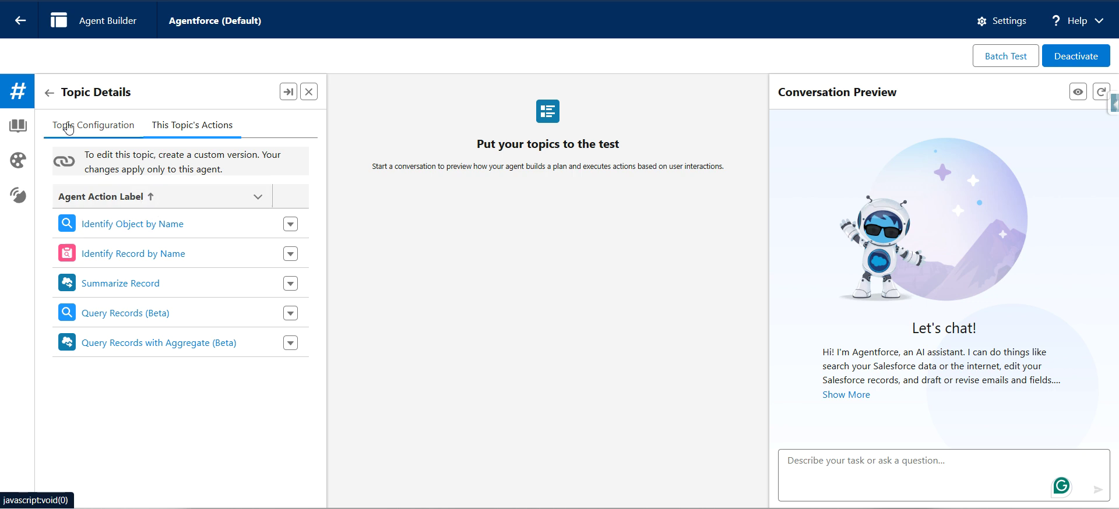
pyautogui.click(49, 91)
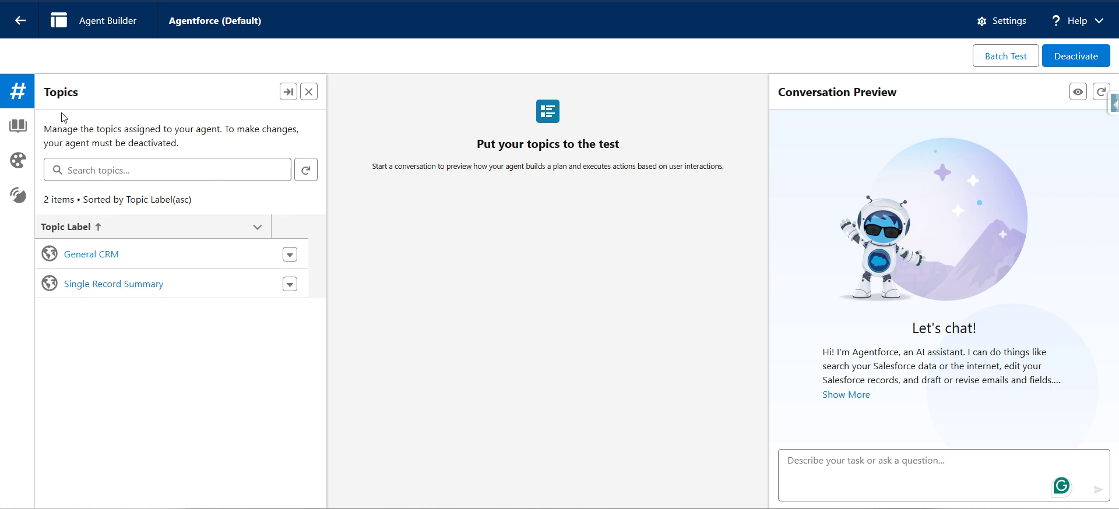
# Test the agent in the conversation preview with "summarize opportunity" and review the resulting plan's topic, action and agent response
pyautogui.click(829, 472)
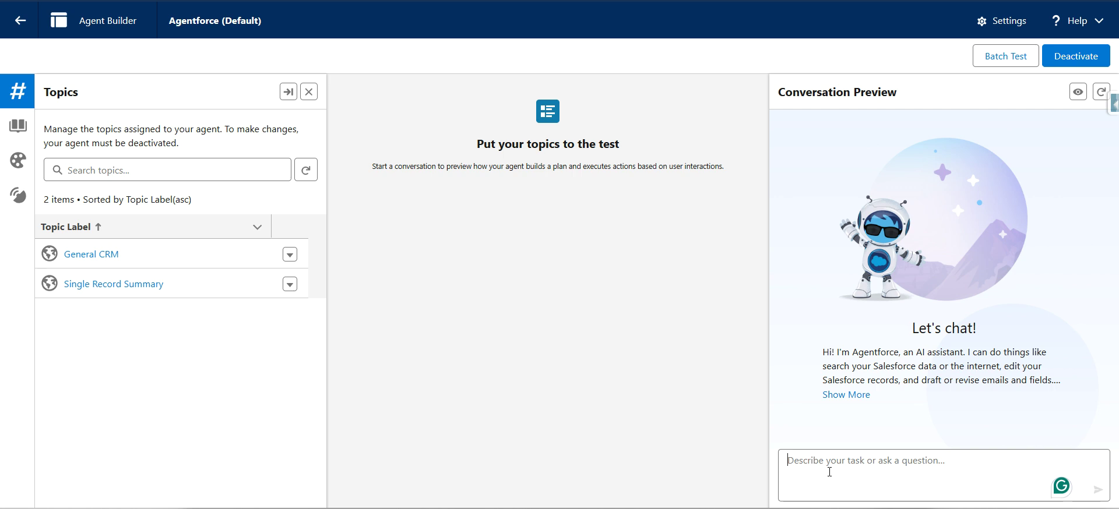
pyautogui.write('summari')
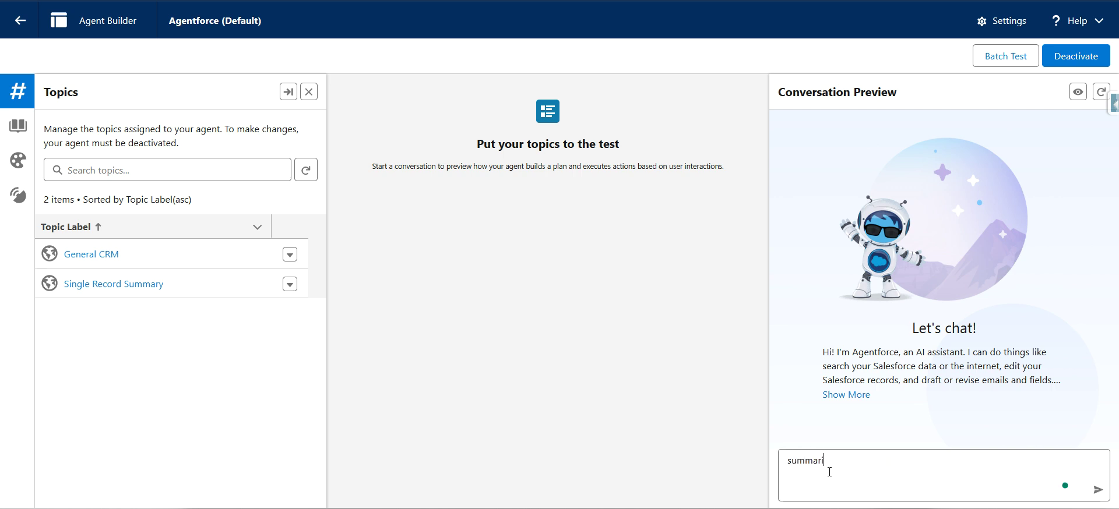
pyautogui.write('ze opportunity')
pyautogui.press('Return')
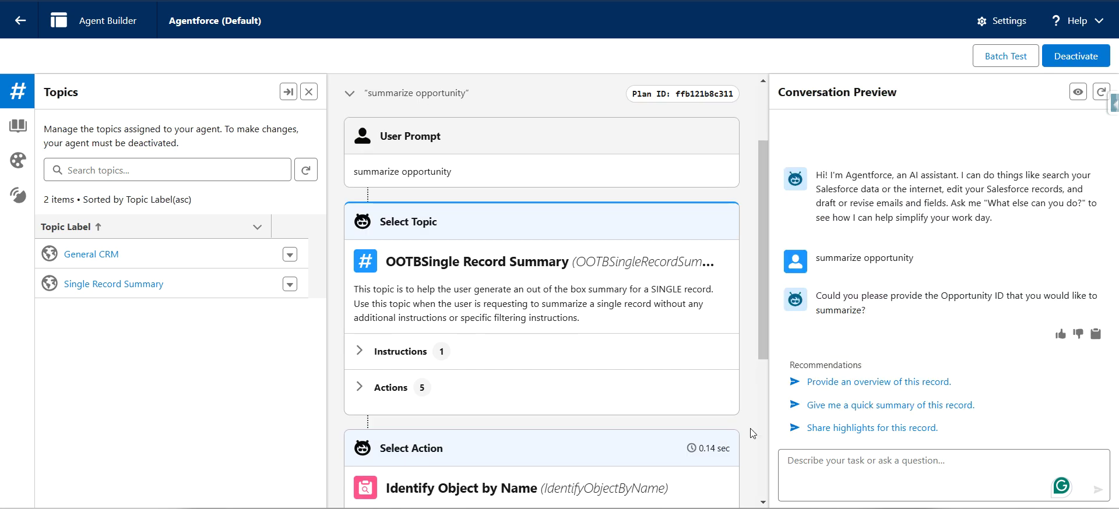
pyautogui.scroll(-3, 471, 291)
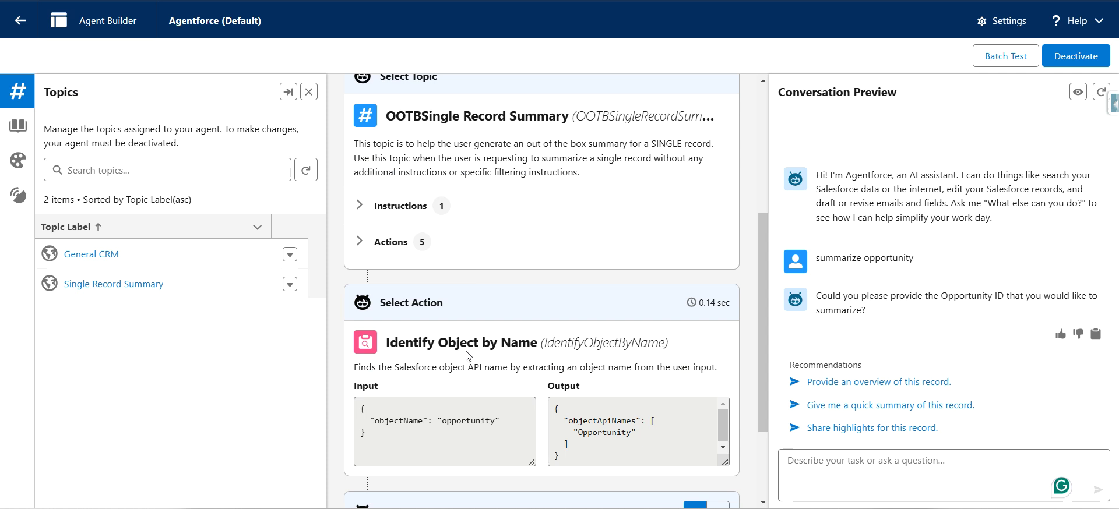
pyautogui.scroll(-3, 466, 355)
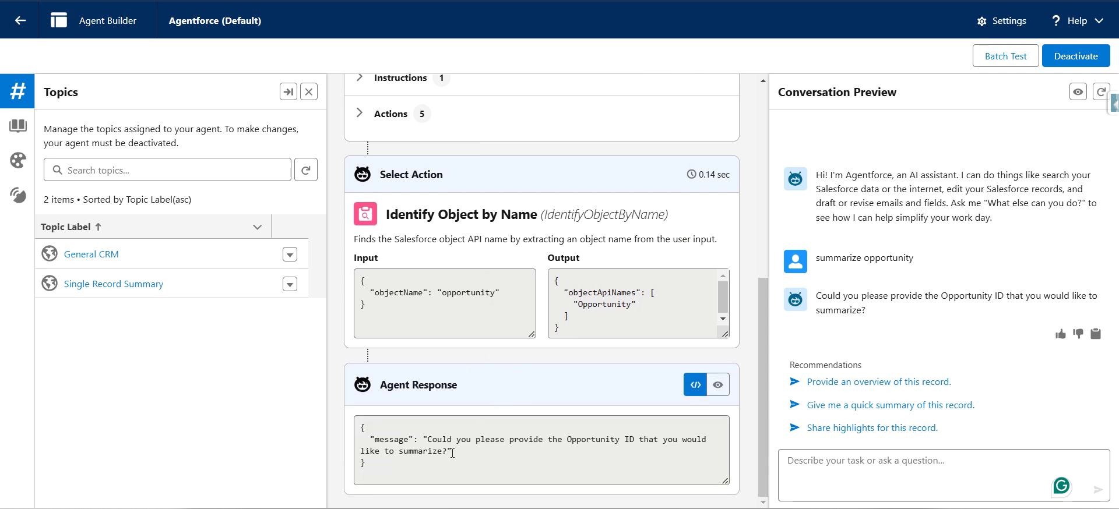
pyautogui.moveTo(459, 457); pyautogui.dragTo(429, 435)
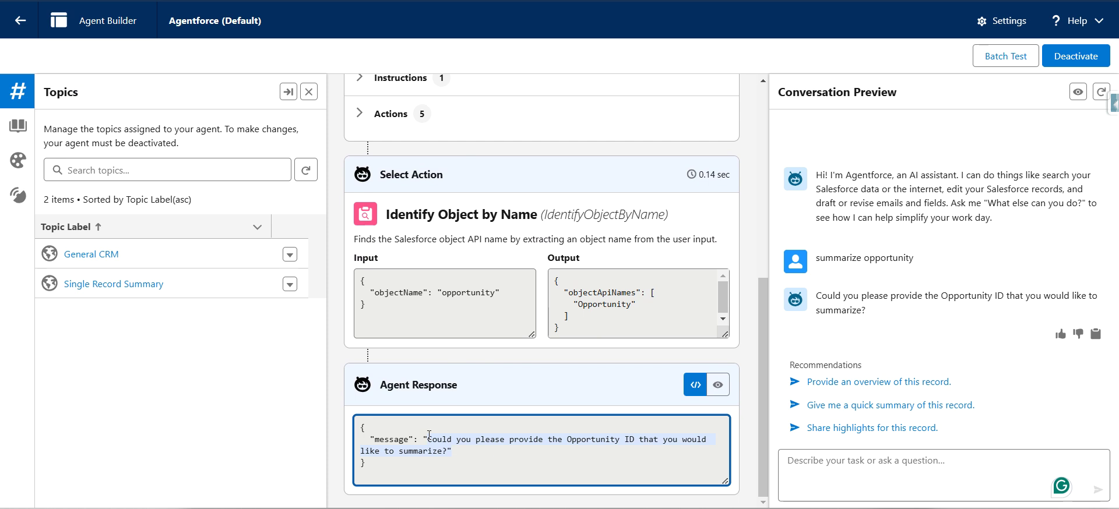
pyautogui.moveTo(898, 324); pyautogui.dragTo(821, 290)
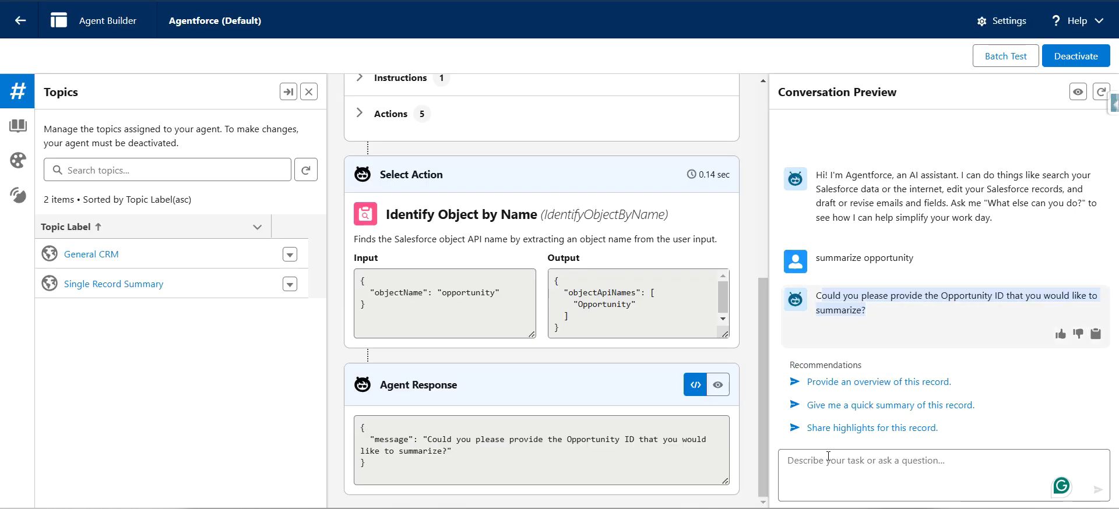
# Answer the agent's question with the opportunity ID "006gL00000032A9QAI" in the conversation preview
pyautogui.click(828, 457)
pyautogui.write('006gL00000032A9QAI')
pyautogui.press('Return')
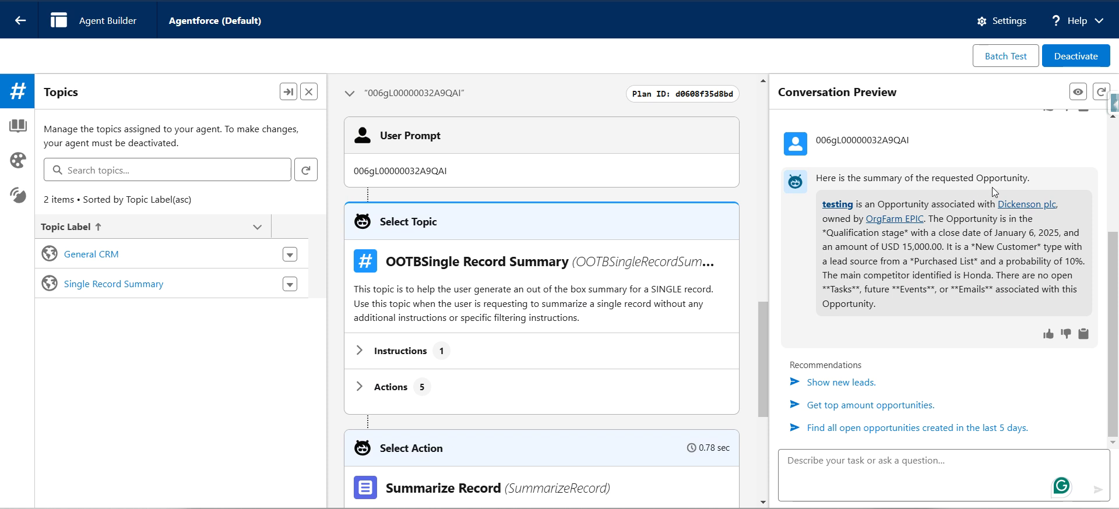
# Request "update this opportunity name to agentforce" in the conversation preview and confirm the proposed name change
pyautogui.click(848, 461)
pyautogui.write('update this opportunity name t')
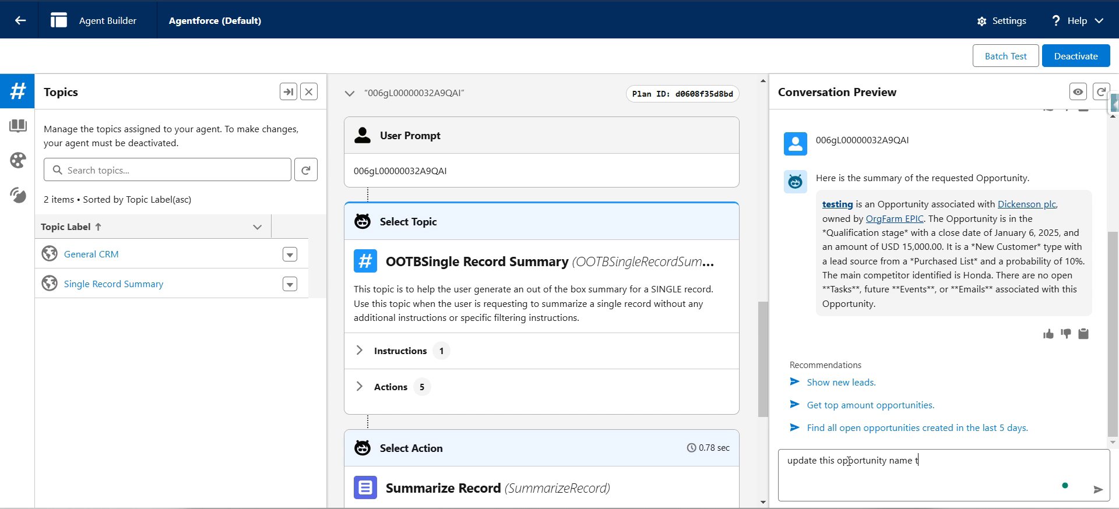
pyautogui.write('o agentforce')
pyautogui.press('Return')
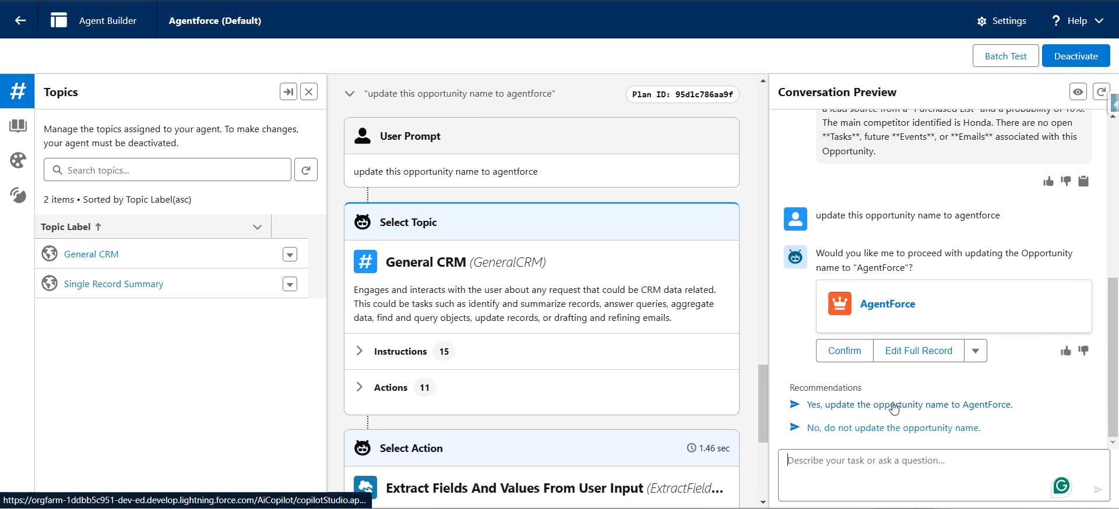
pyautogui.moveTo(927, 270); pyautogui.dragTo(818, 253)
pyautogui.click(831, 356)
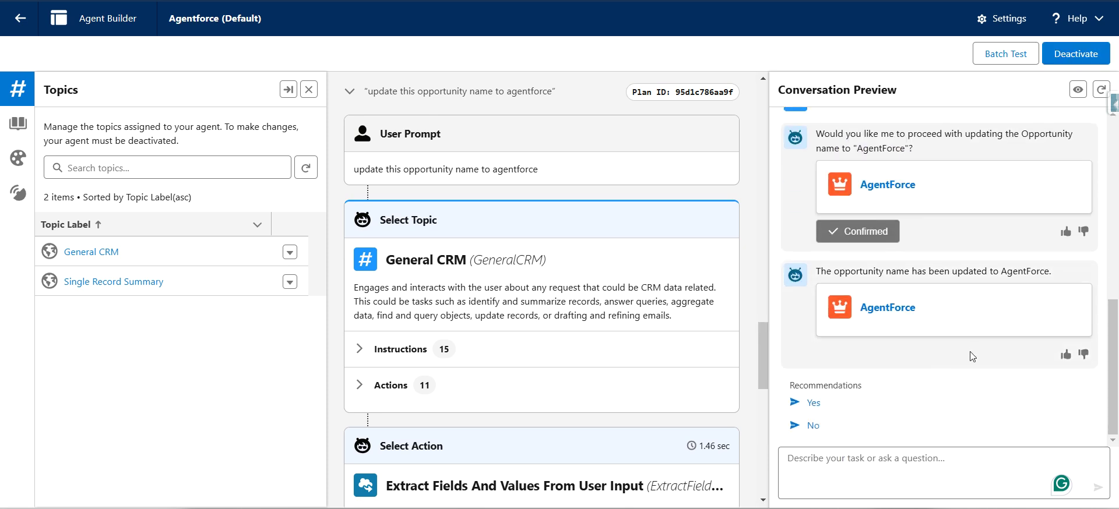
# Examine the name update's plan, covering the Extract Fields And Values From User Input and Update Record actions and the agent responses
pyautogui.moveTo(816, 272); pyautogui.dragTo(1077, 284)
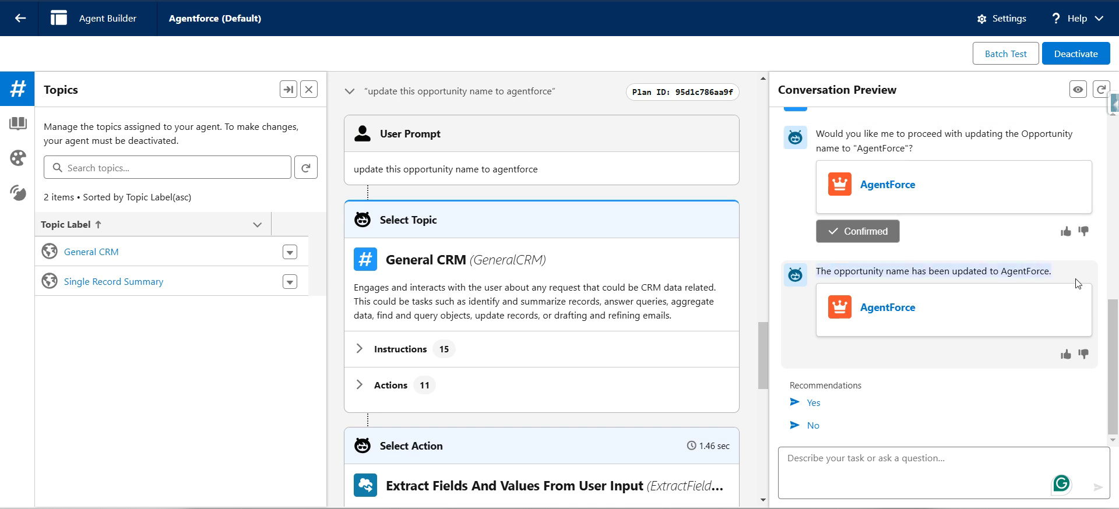
pyautogui.scroll(-6, 442, 247)
pyautogui.scroll(1, 442, 248)
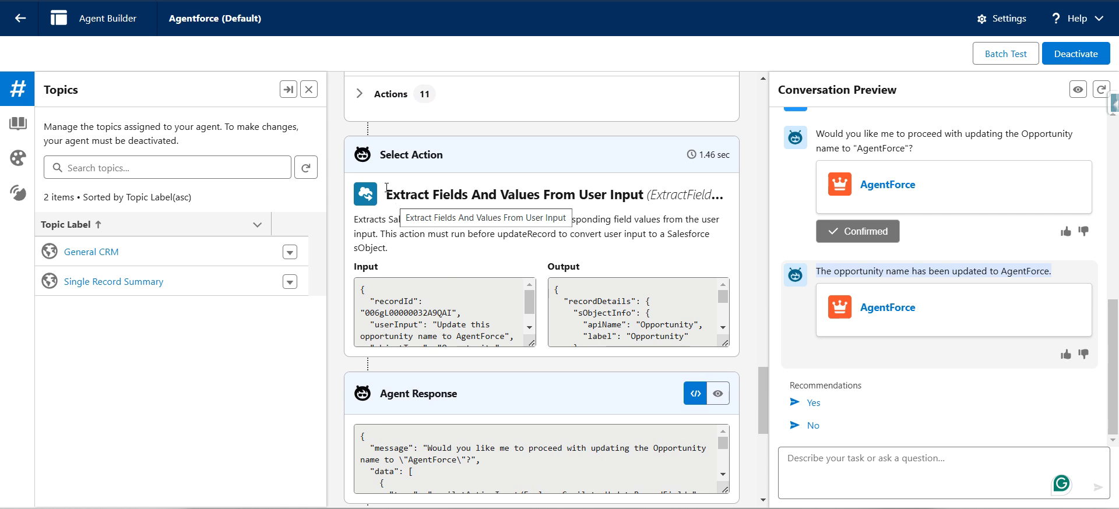
pyautogui.moveTo(387, 195); pyautogui.dragTo(643, 195)
pyautogui.scroll(-3, 515, 338)
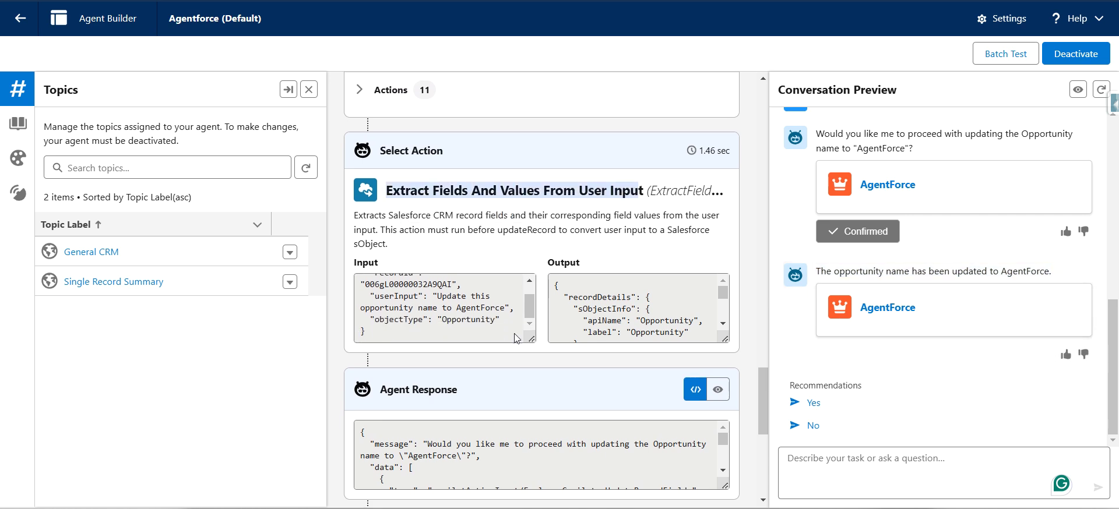
pyautogui.scroll(-5, 515, 338)
pyautogui.moveTo(387, 286); pyautogui.dragTo(479, 285)
pyautogui.scroll(-1, 574, 366)
pyautogui.scroll(-2, 574, 366)
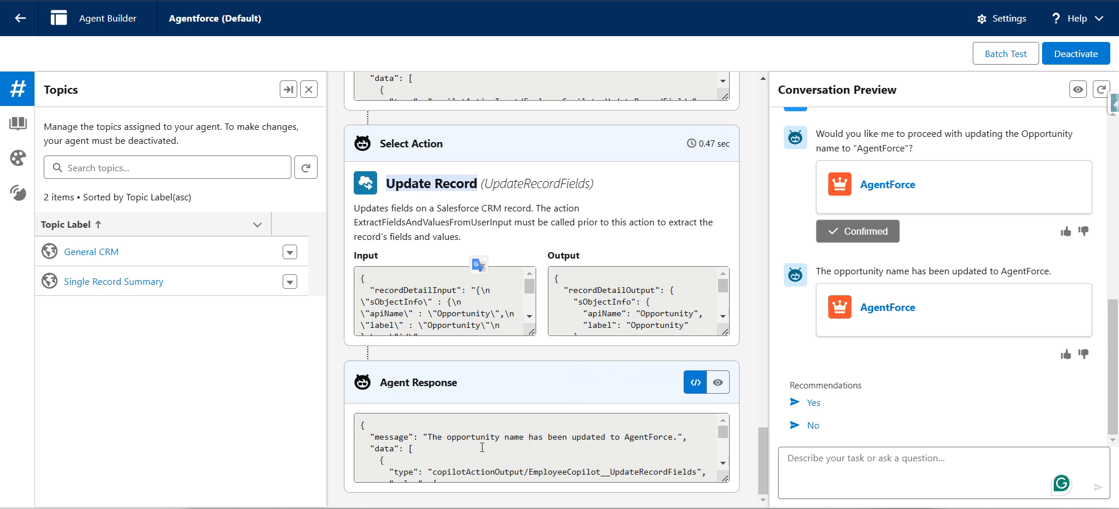
pyautogui.click(430, 437)
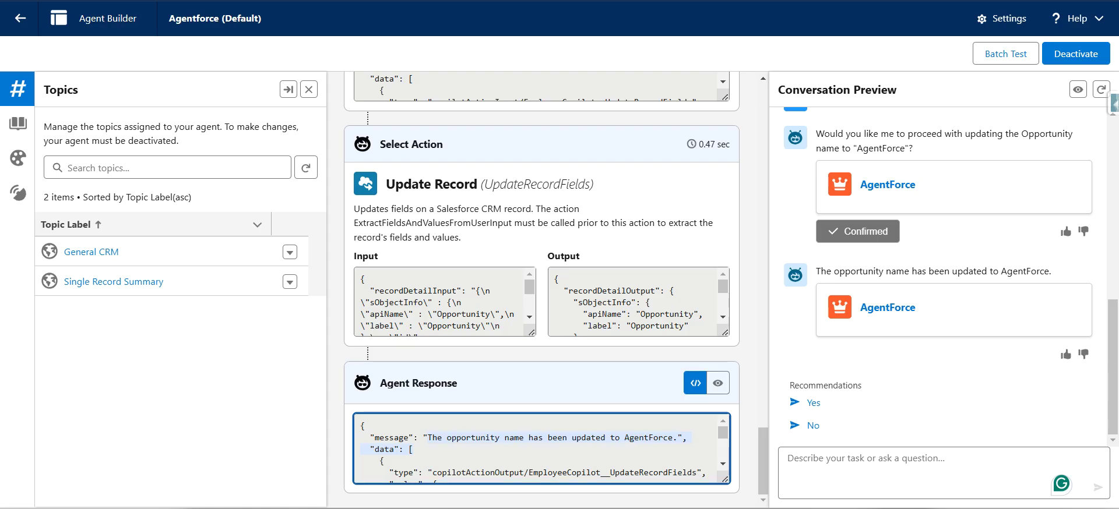
# Leave Agent Builder without saving, find the Agent Actions page in Setup by searching "agent", and look through the action list
pyautogui.click(14, 23)
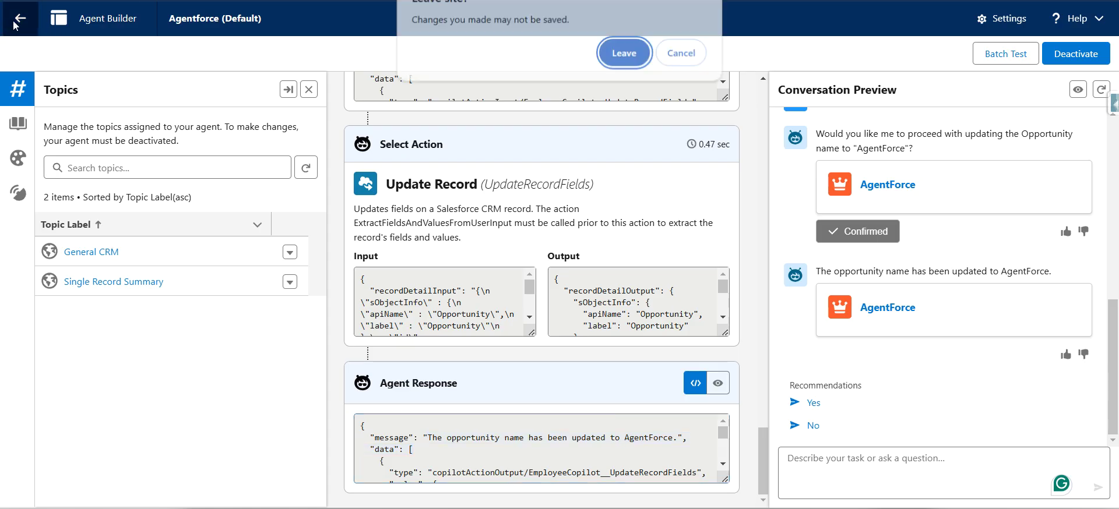
pyautogui.click(608, 58)
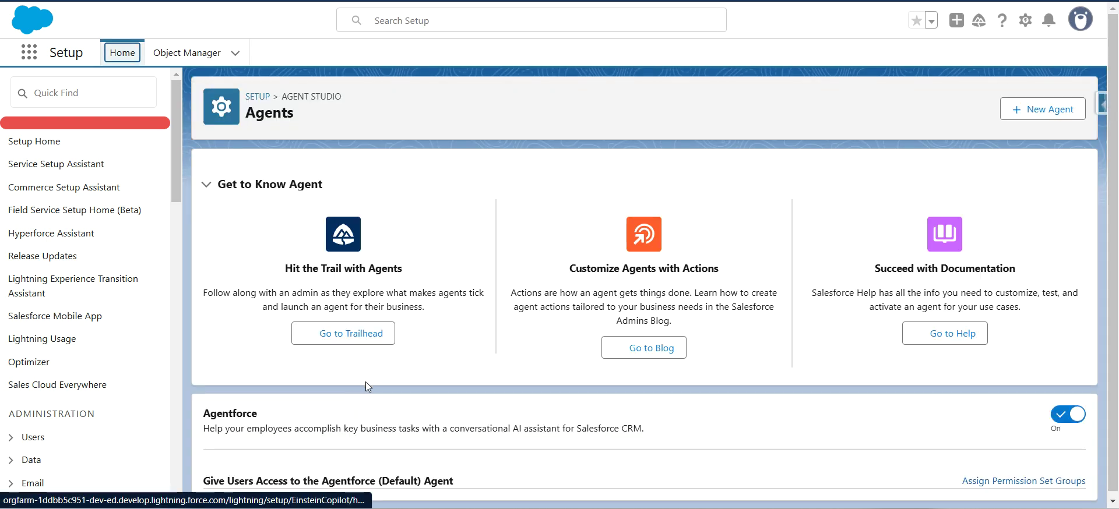
pyautogui.scroll(-1, 366, 382)
pyautogui.click(45, 91)
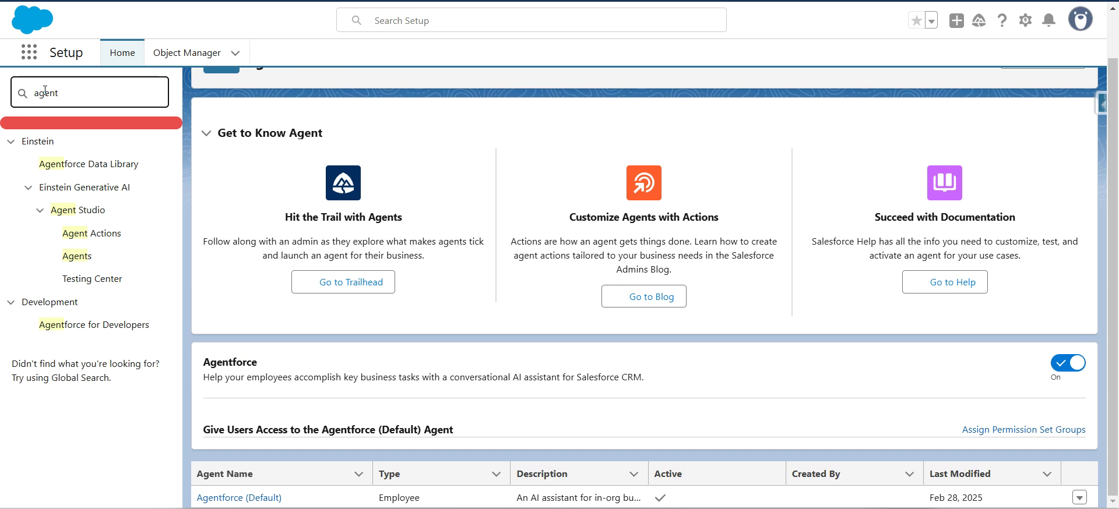
pyautogui.click(100, 234)
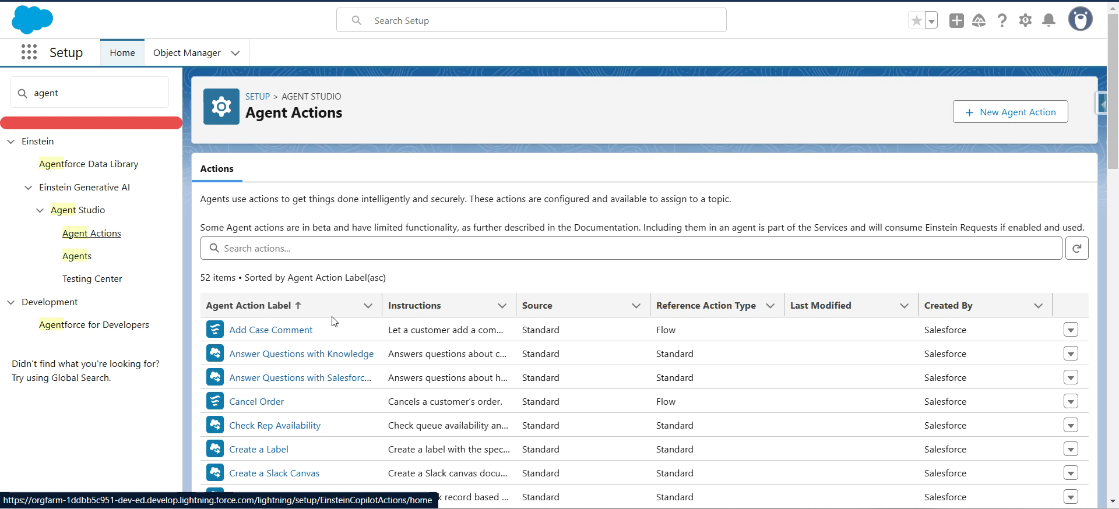
pyautogui.scroll(-3, 386, 331)
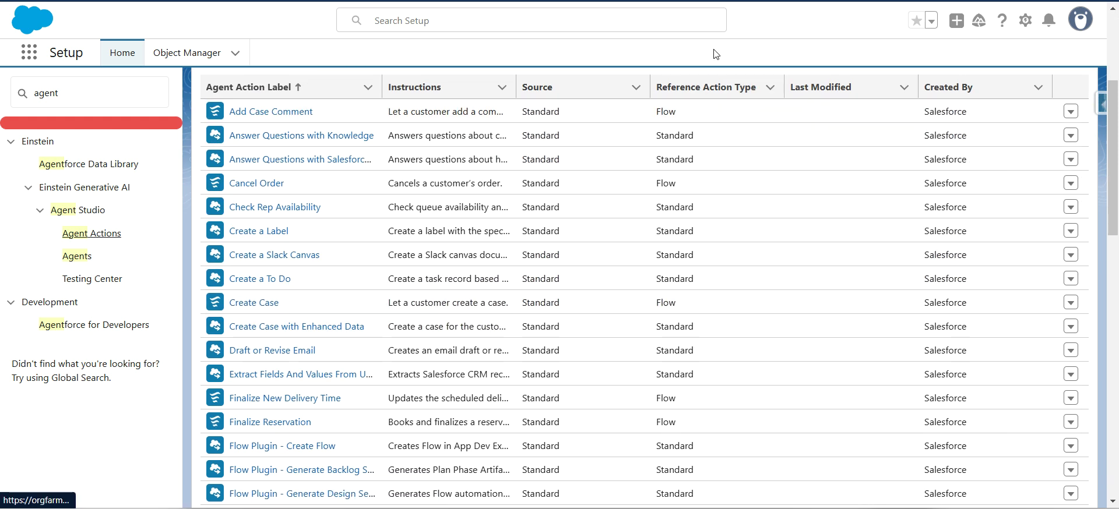